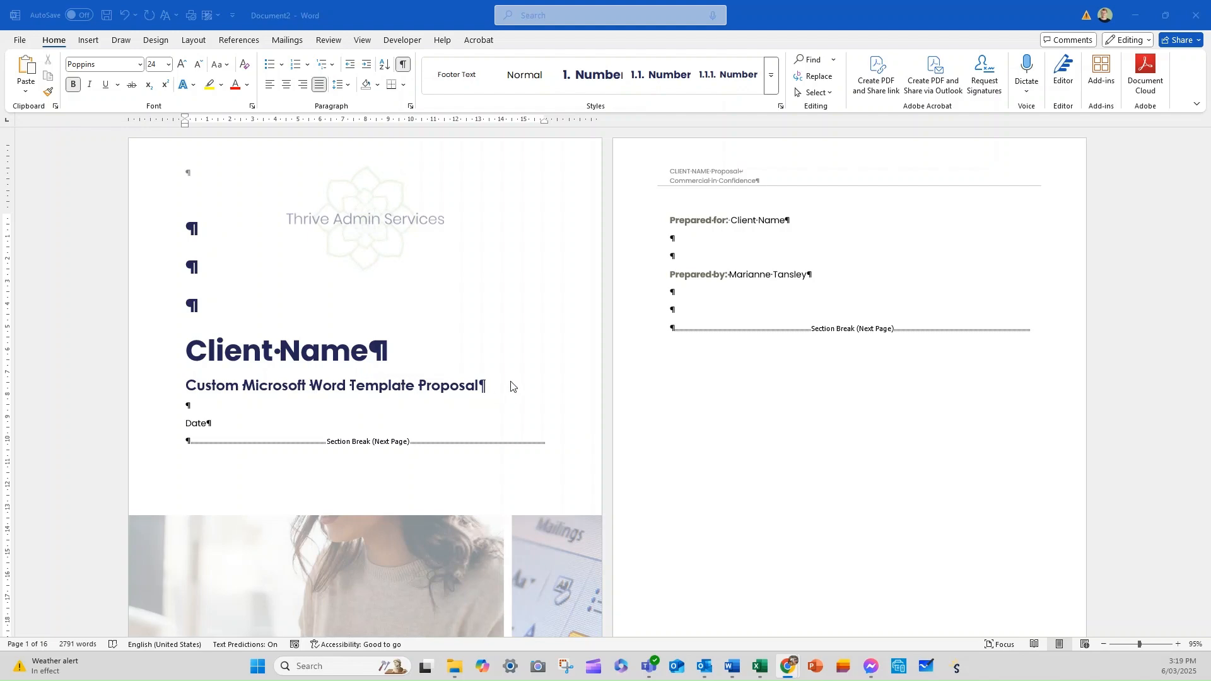
- Look through the proposal from the cover page past the contents pages to the Introduction and Scope of Services sections
scroll(546, 404, "down", 6)
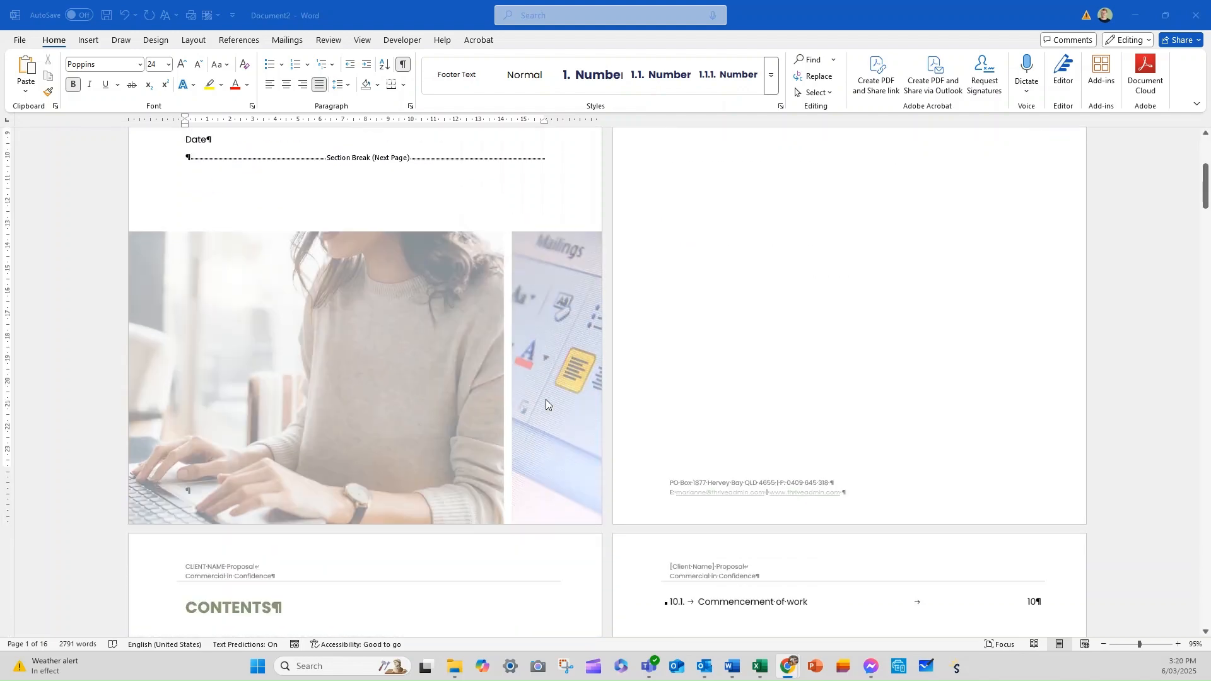
scroll(546, 404, "down", 5)
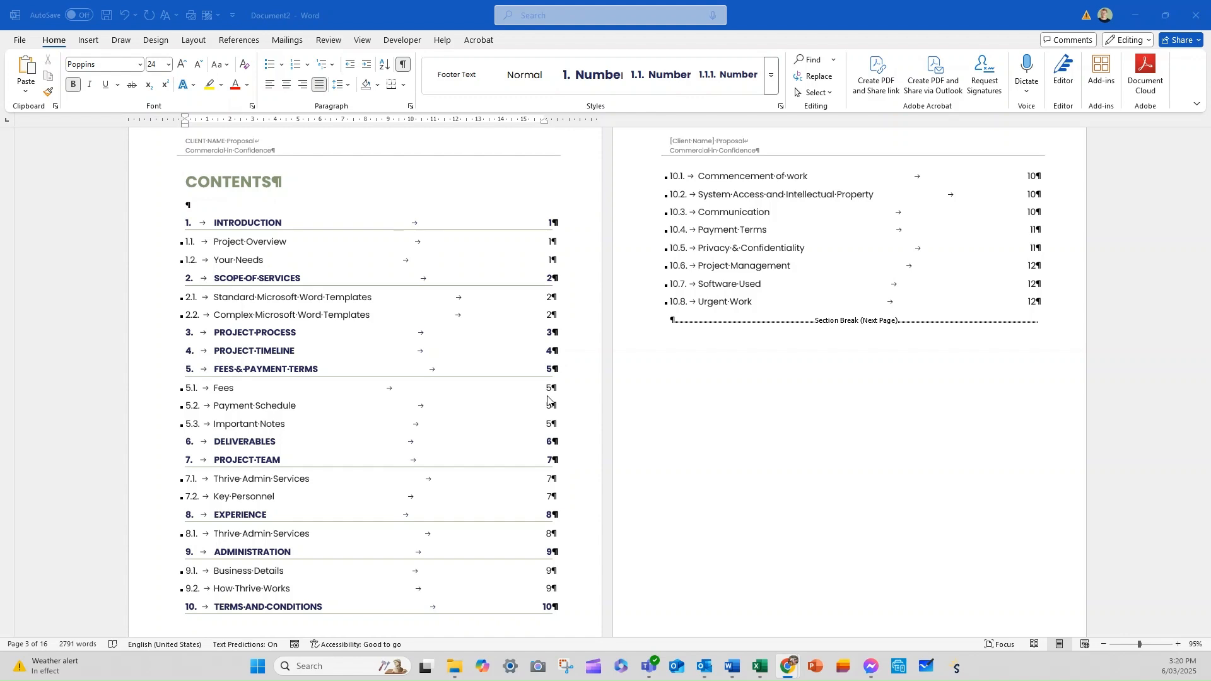
scroll(407, 230, "down", 3)
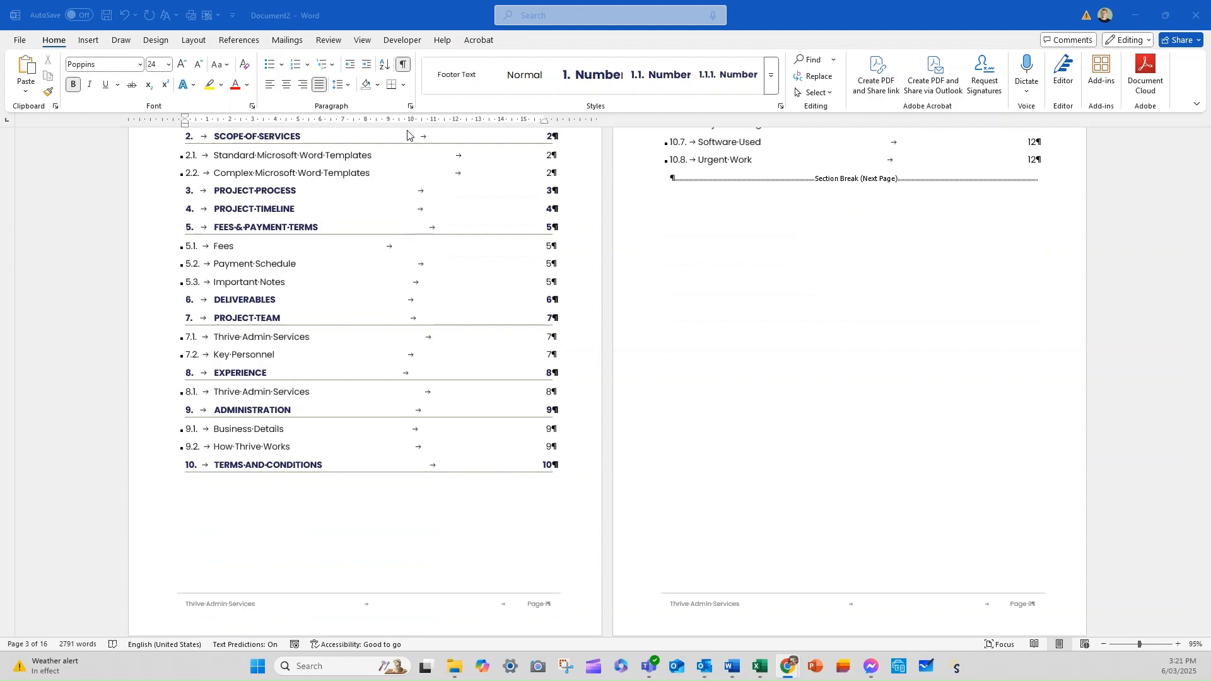
scroll(406, 134, "down", 5)
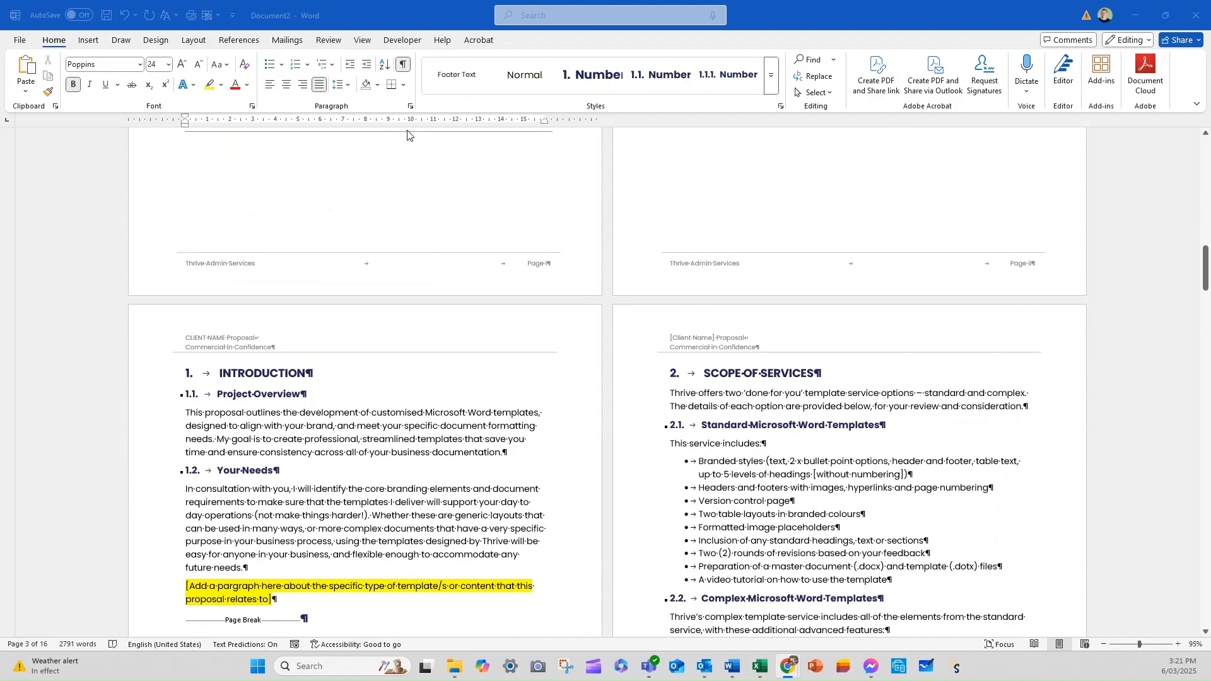
scroll(406, 133, "up", 1)
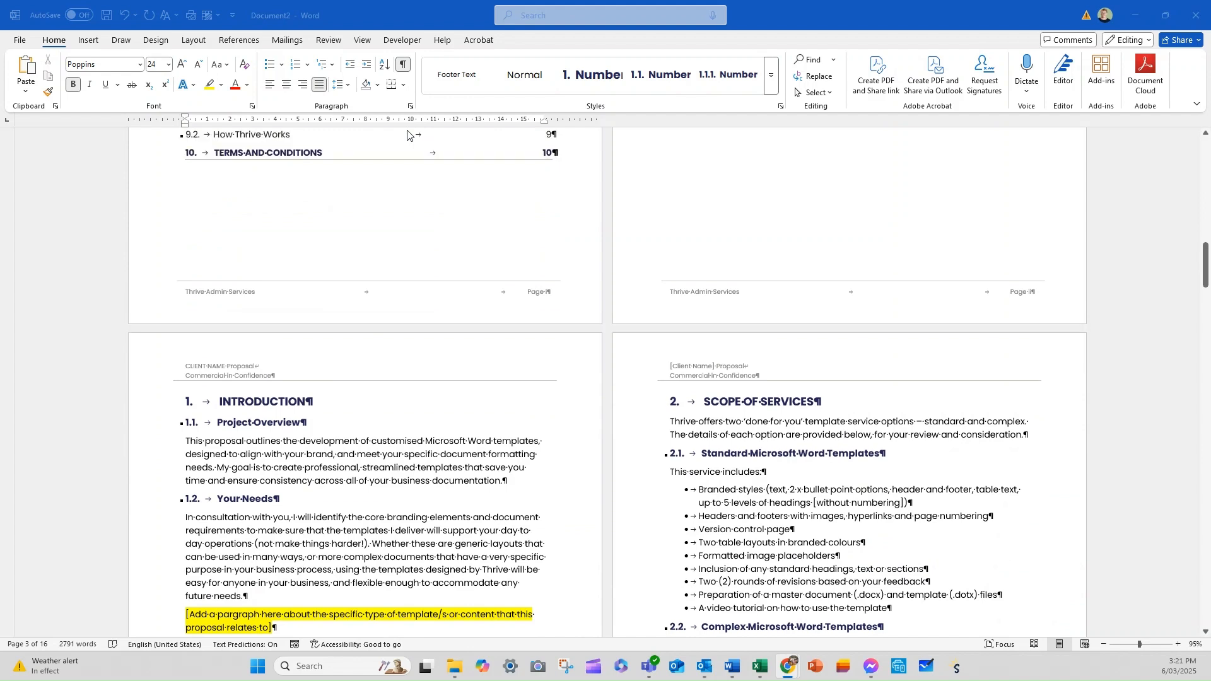
- Select the Introduction heading and examine the heading styles available and used in the numbered sections, returning to the contents page
left_click(222, 402)
left_click_drag(249, 403, 336, 404)
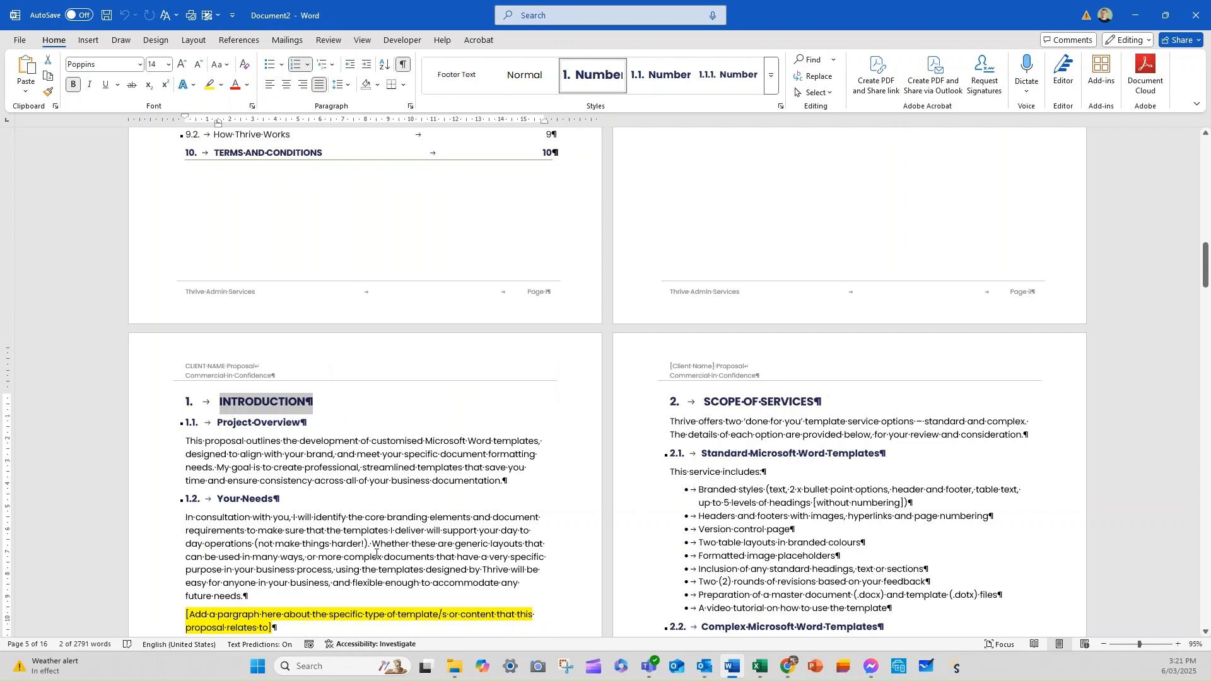
scroll(379, 624, "down", 5)
scroll(731, 420, "down", 7)
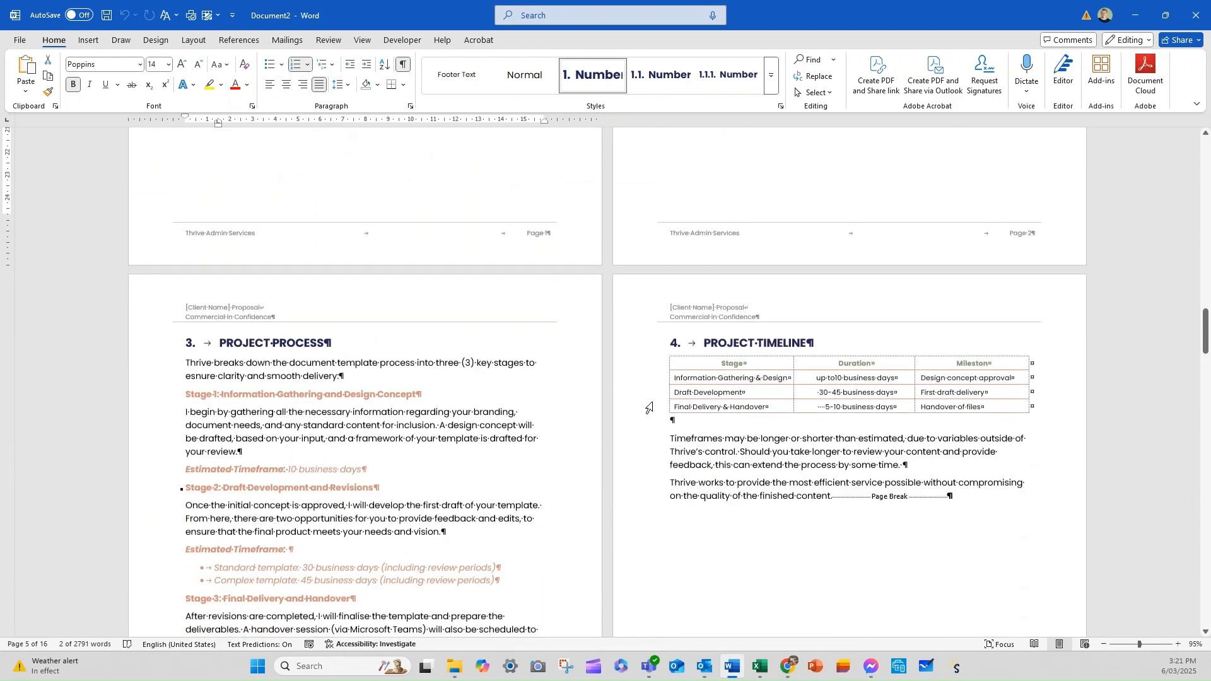
scroll(329, 499, "down", 3)
scroll(329, 499, "down", 3)
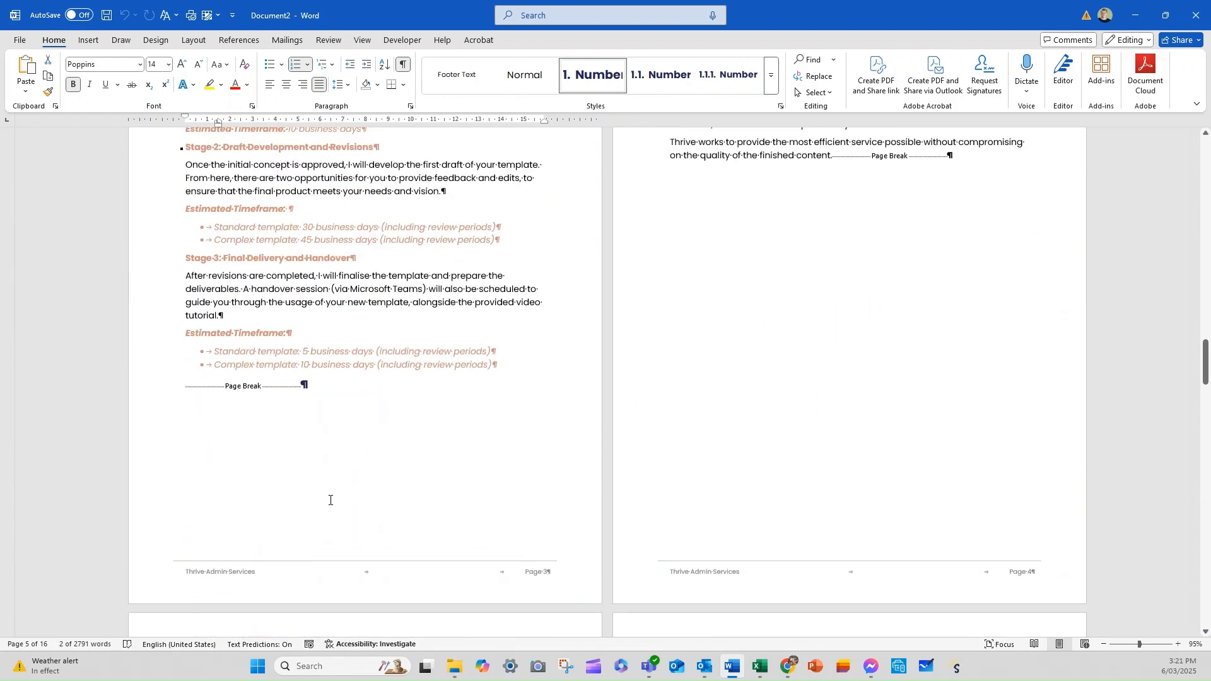
scroll(340, 504, "up", 3)
left_click(772, 83)
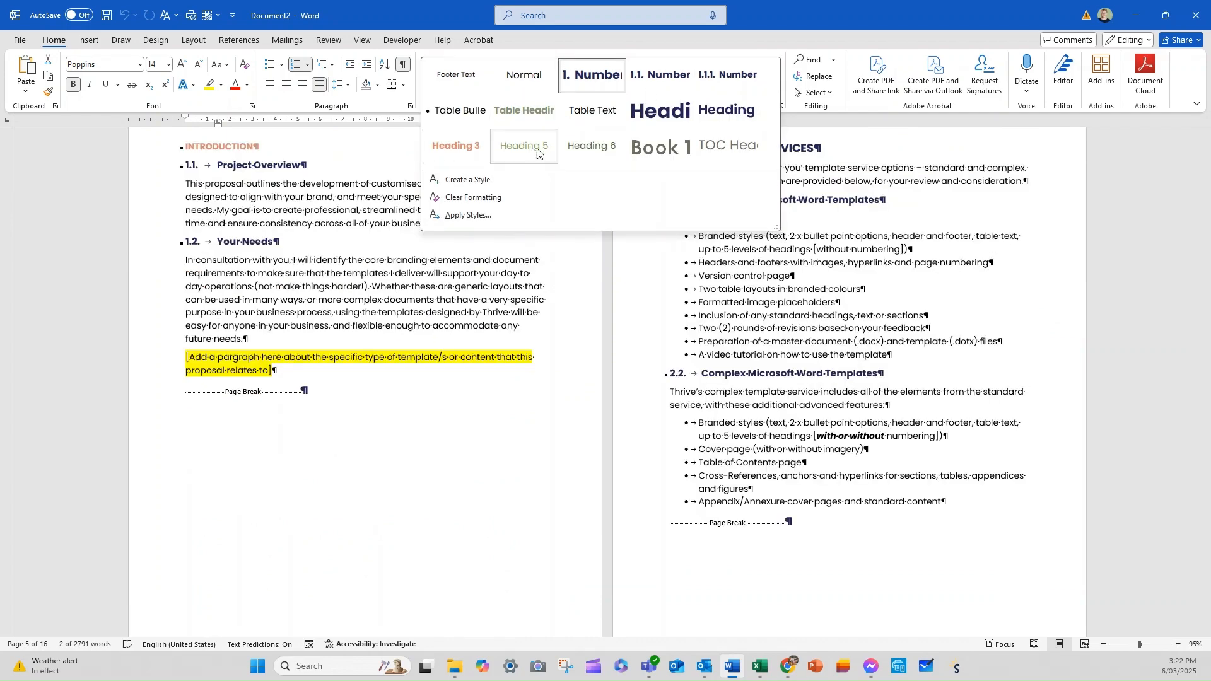
left_click(246, 235)
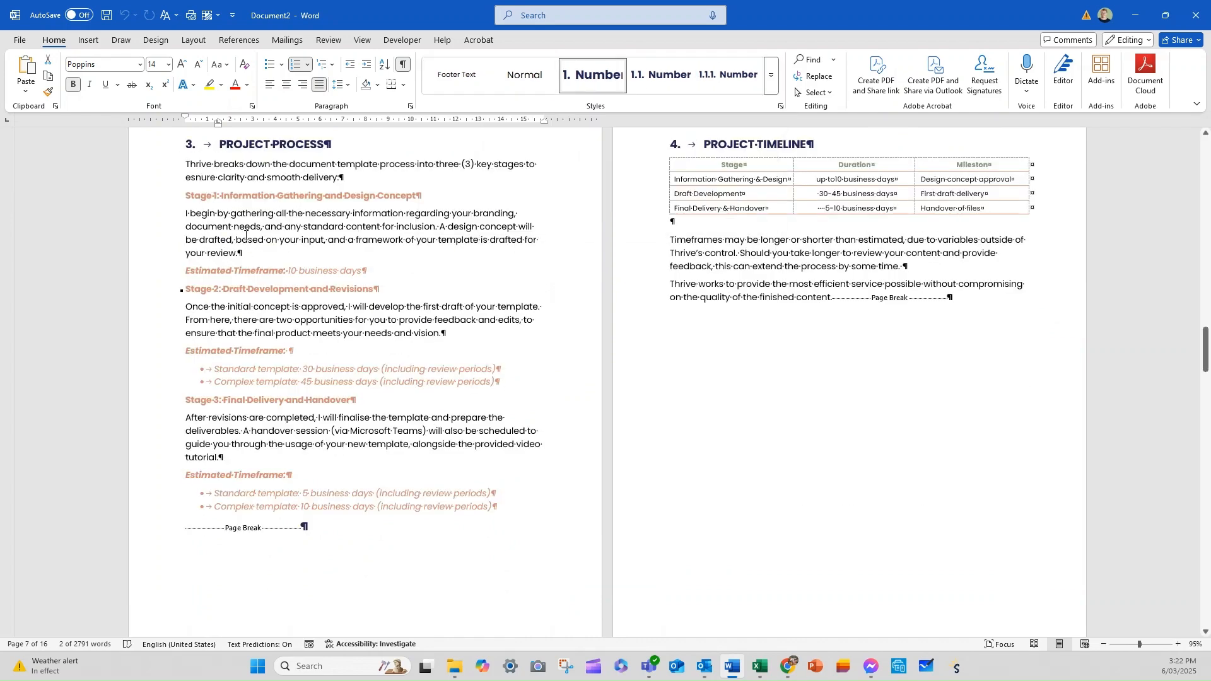
scroll(262, 263, "up", 4)
scroll(265, 278, "up", 3)
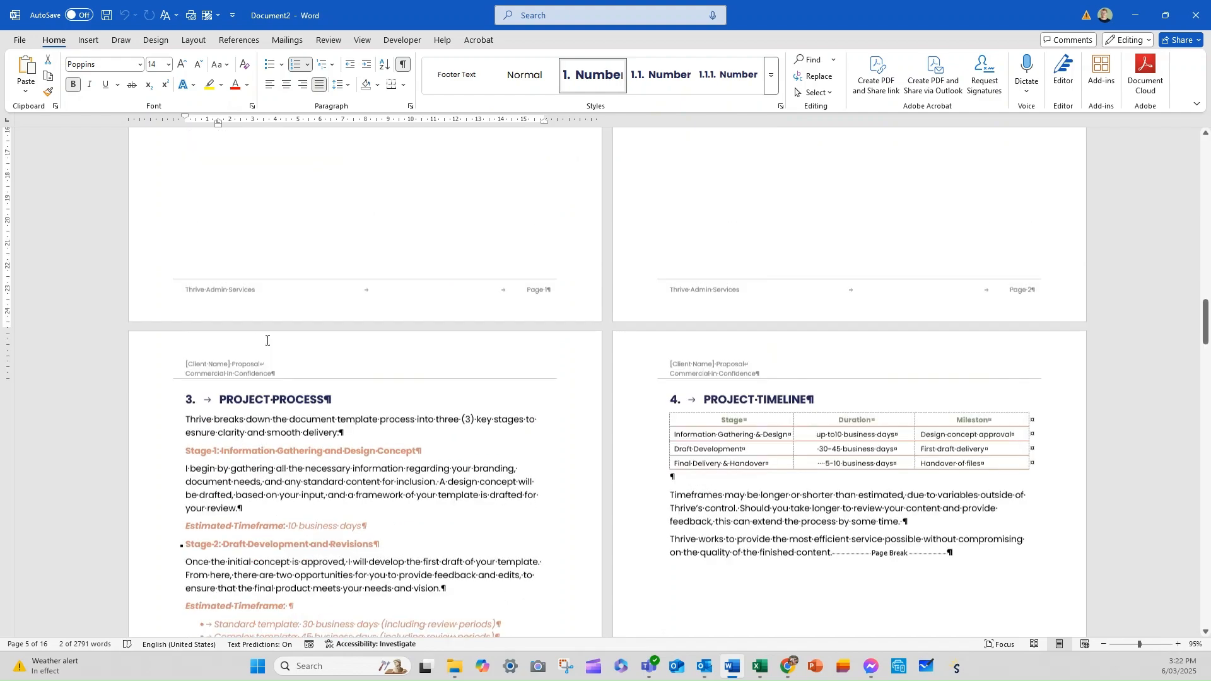
scroll(267, 340, "up", 6)
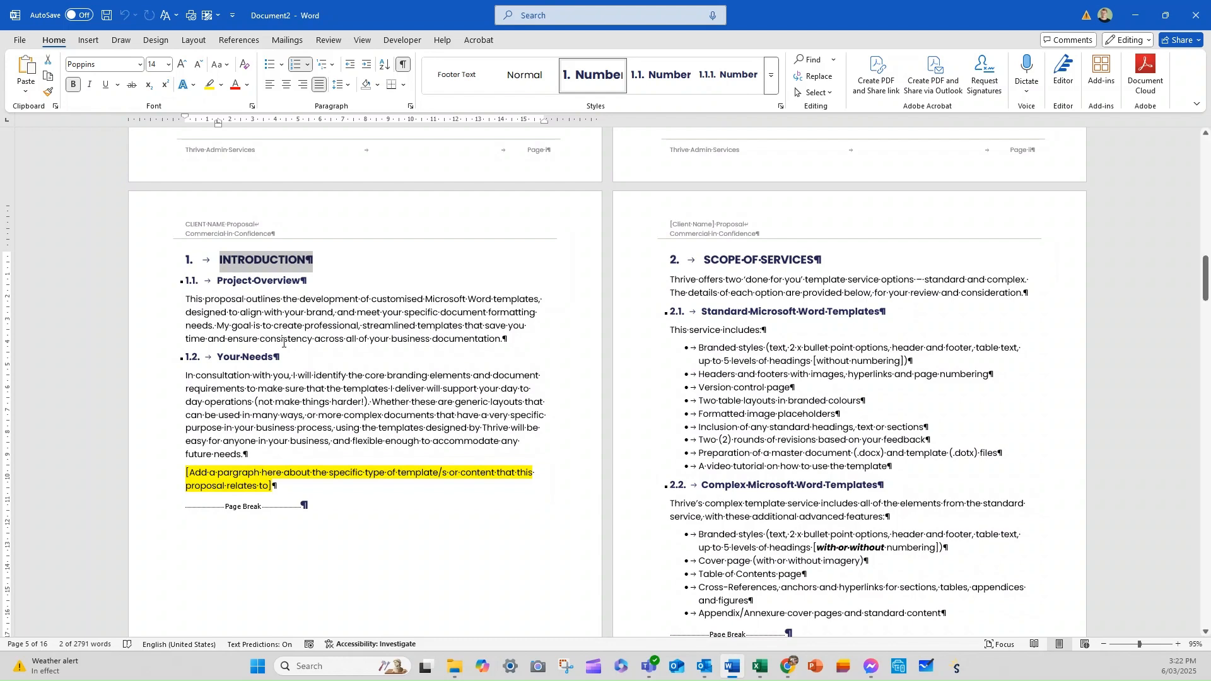
scroll(272, 342, "up", 9)
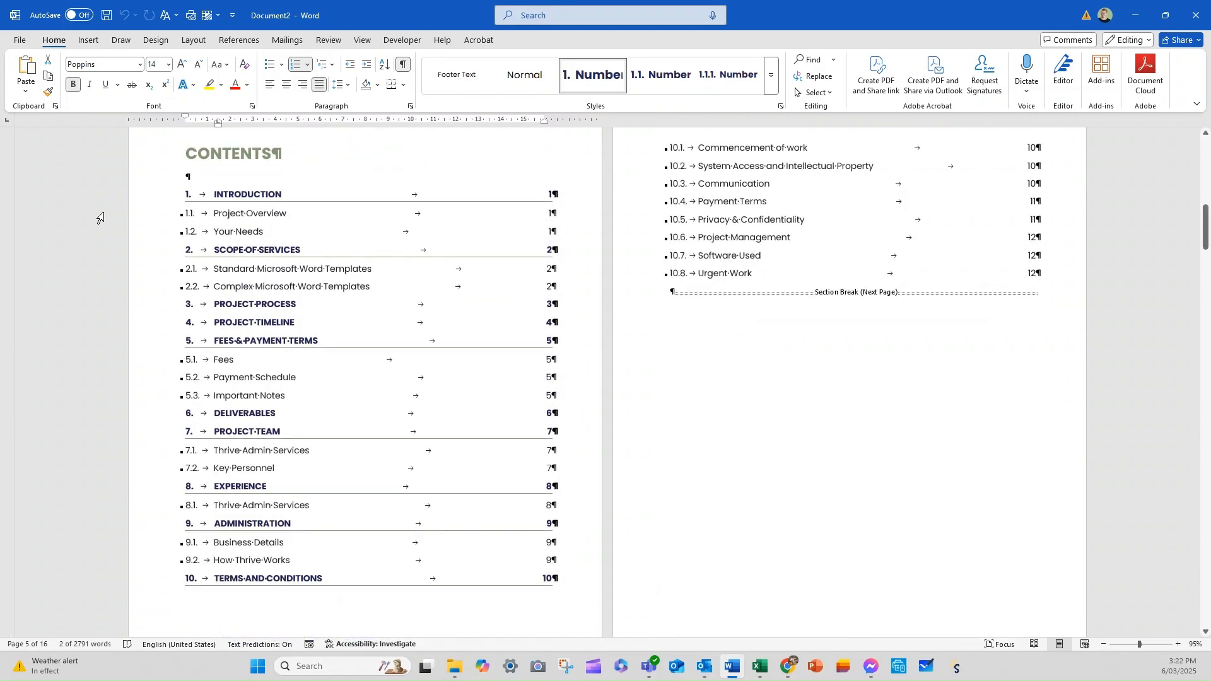
- Select the existing table of contents entries to inspect them, and follow the Project Team entry to its section
left_click(291, 160)
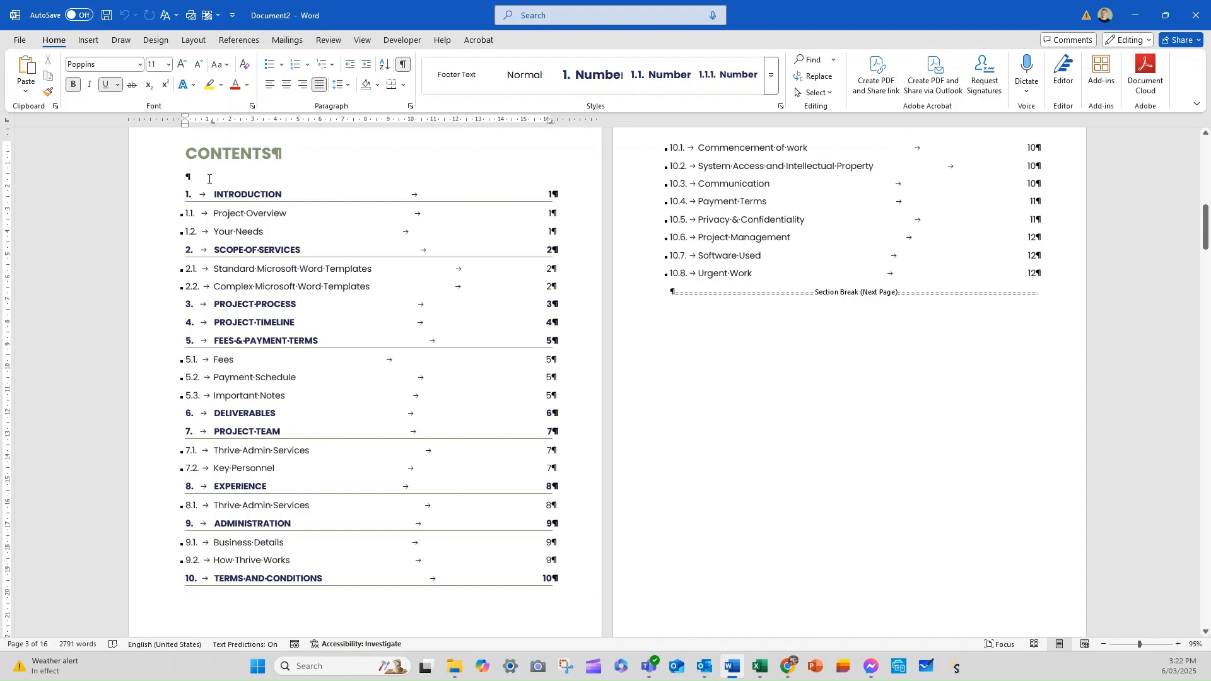
left_click_drag(208, 193, 288, 266)
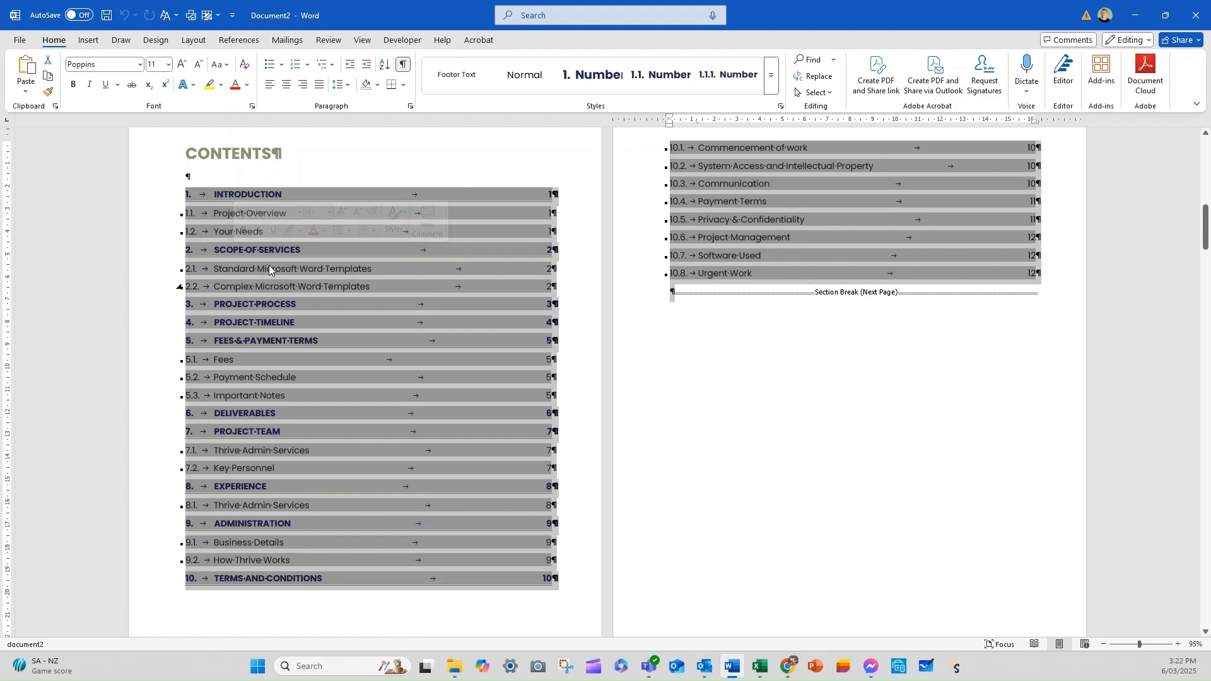
left_click(619, 405)
left_click(691, 468)
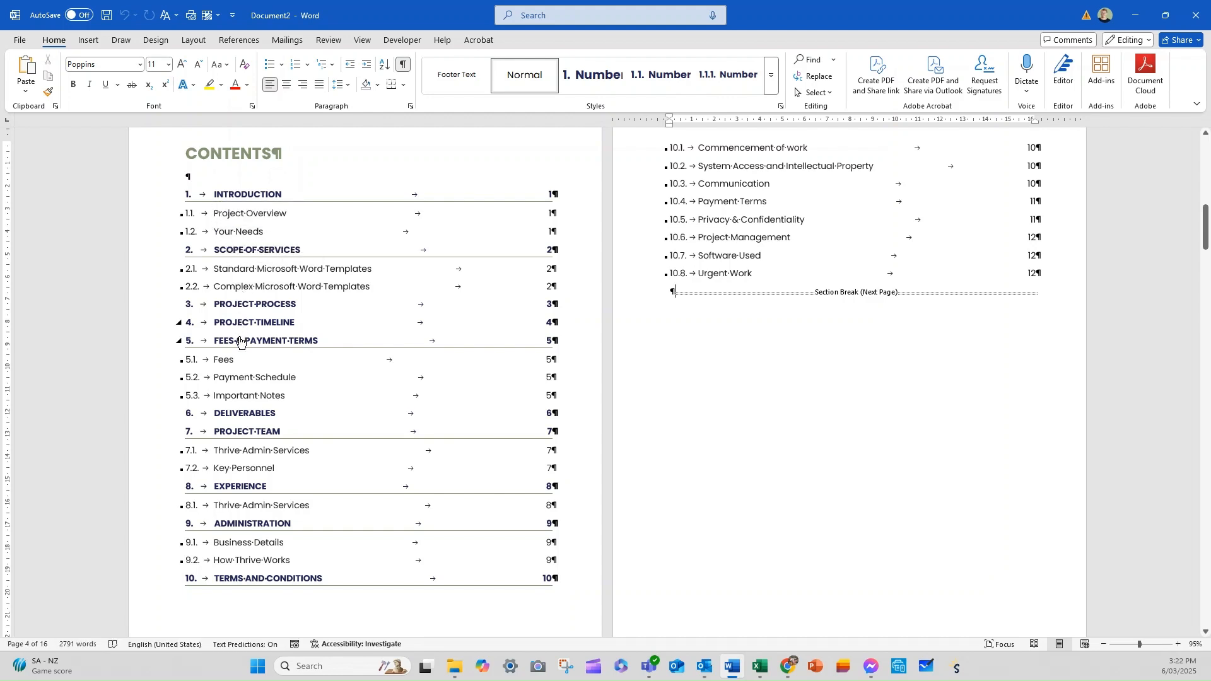
double_click(245, 433)
left_click(246, 434, "ctrl")
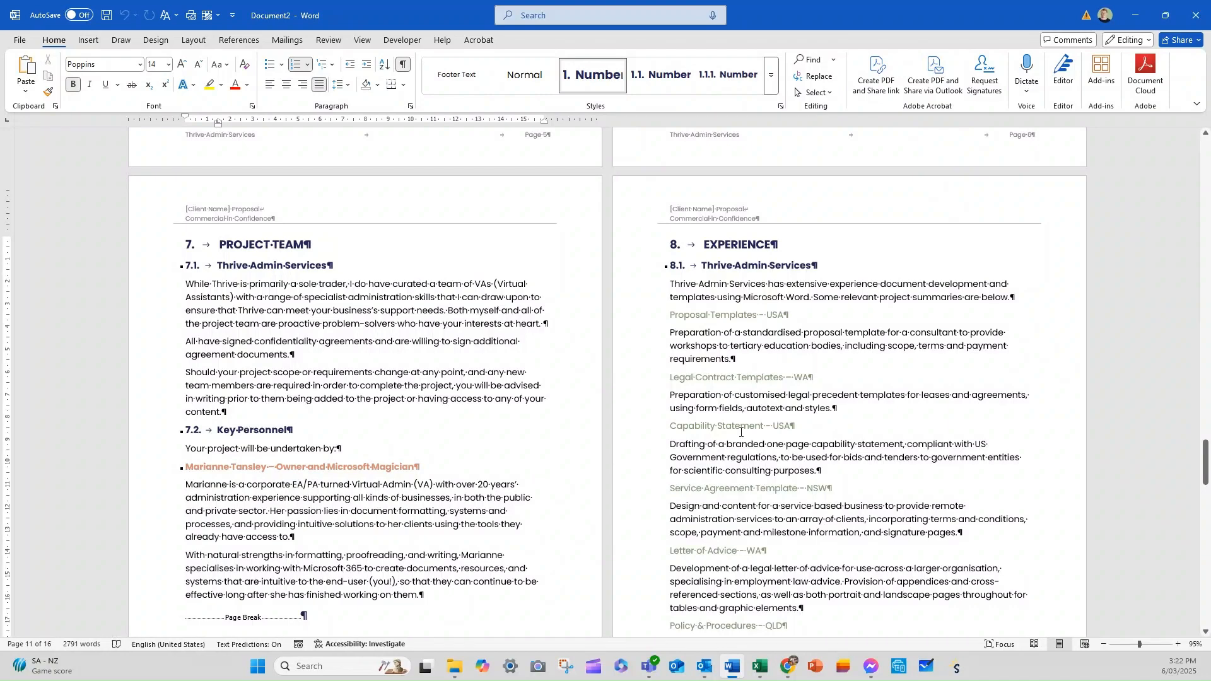
- Add an empty paragraph directly below the CONTENTS heading
scroll(741, 432, "up", 20)
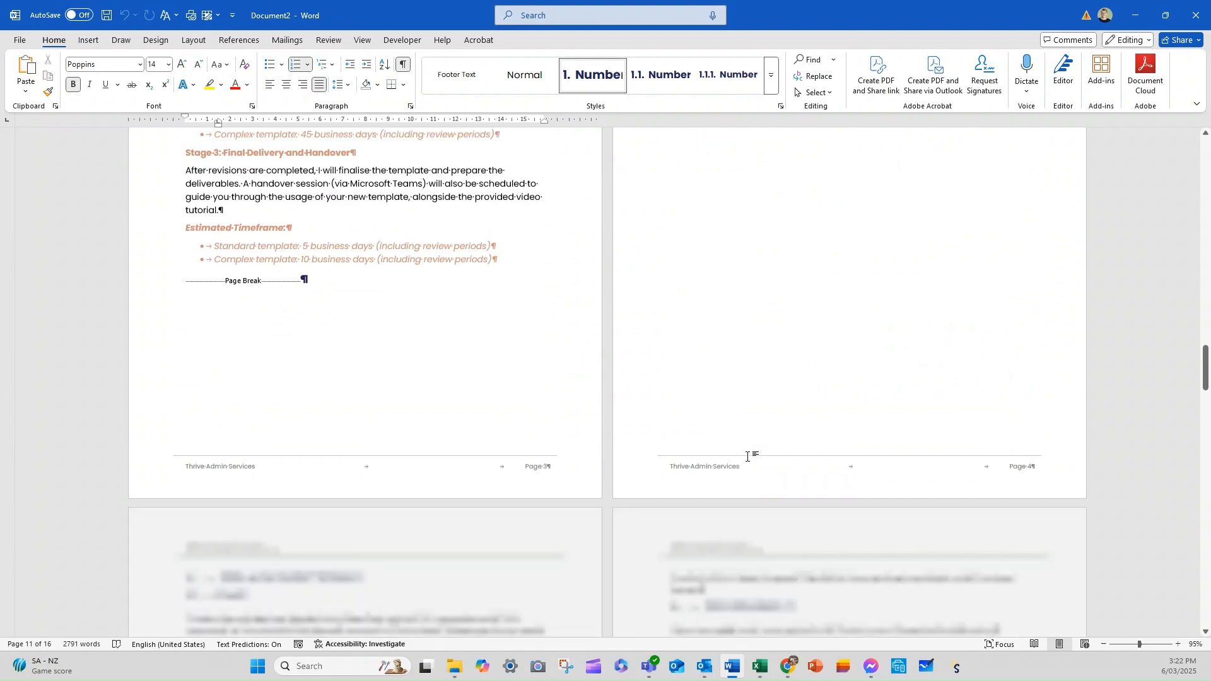
scroll(747, 456, "up", 20)
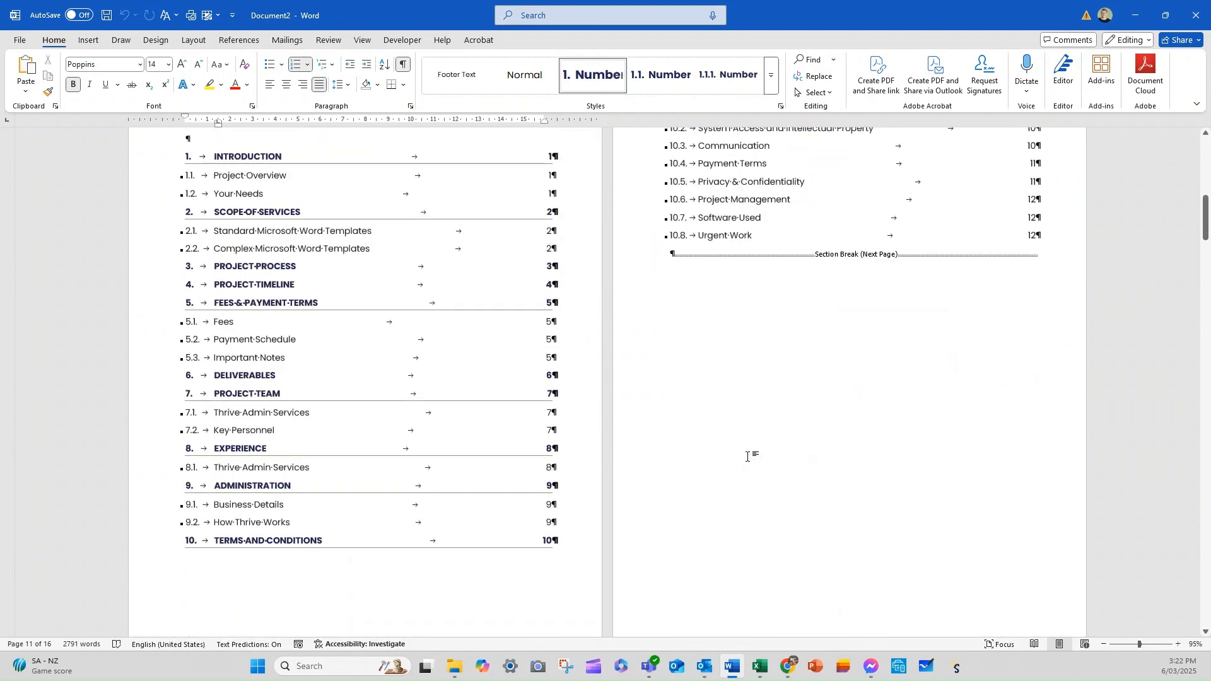
scroll(747, 456, "up", 3)
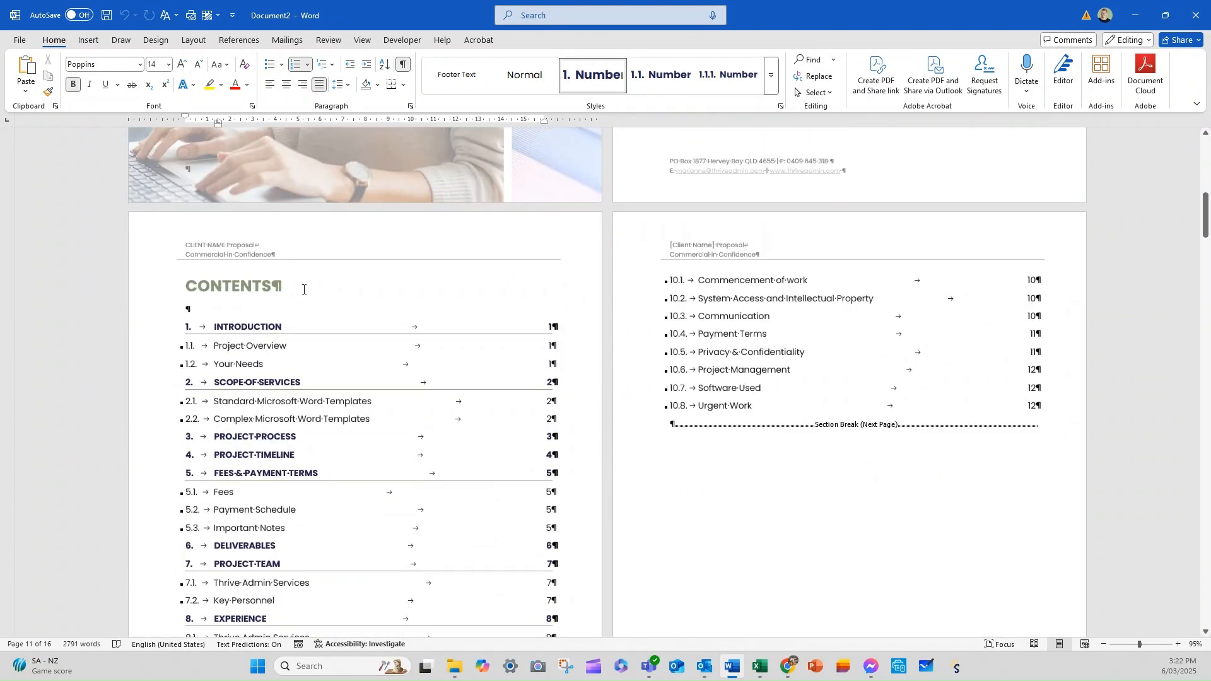
left_click(304, 289)
key("Return")
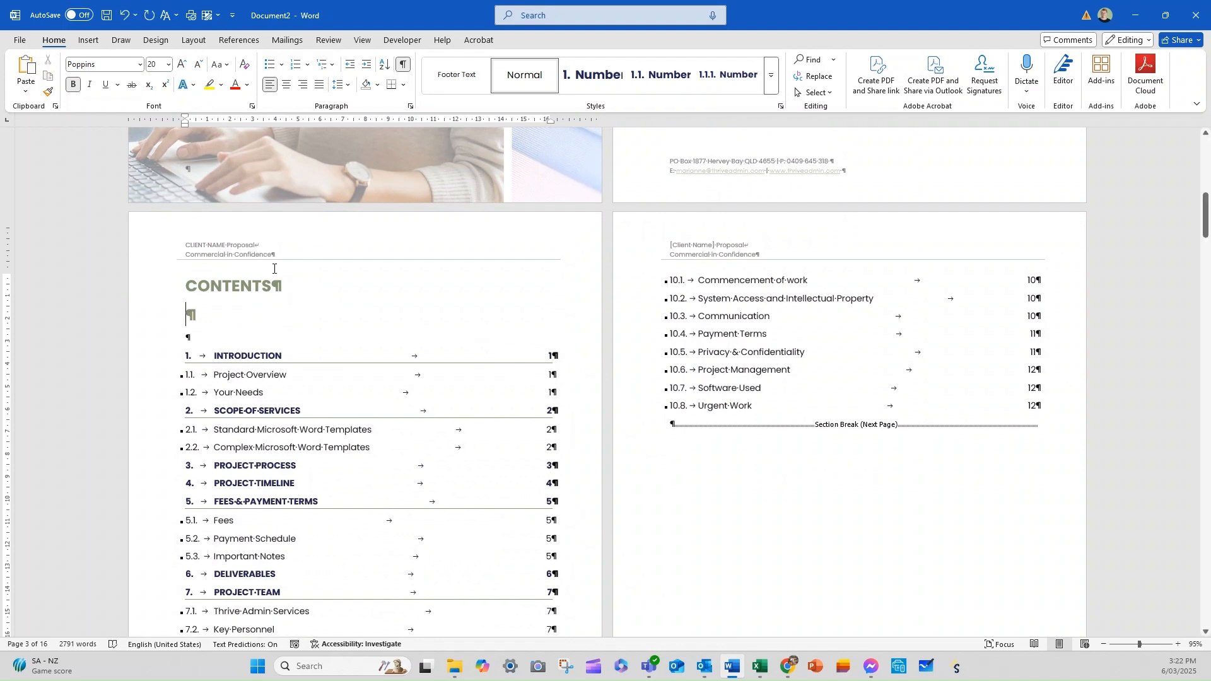
- Open the custom table of contents settings for the empty paragraph below the CONTENTS heading
left_click(88, 41)
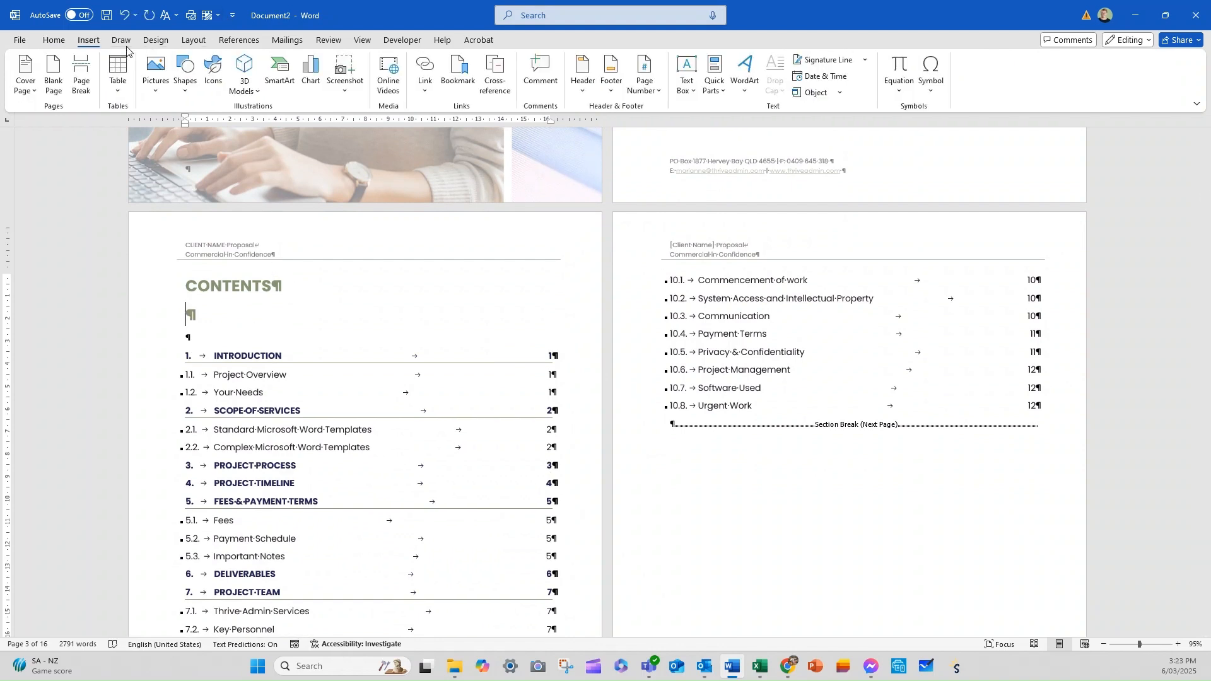
left_click(196, 42)
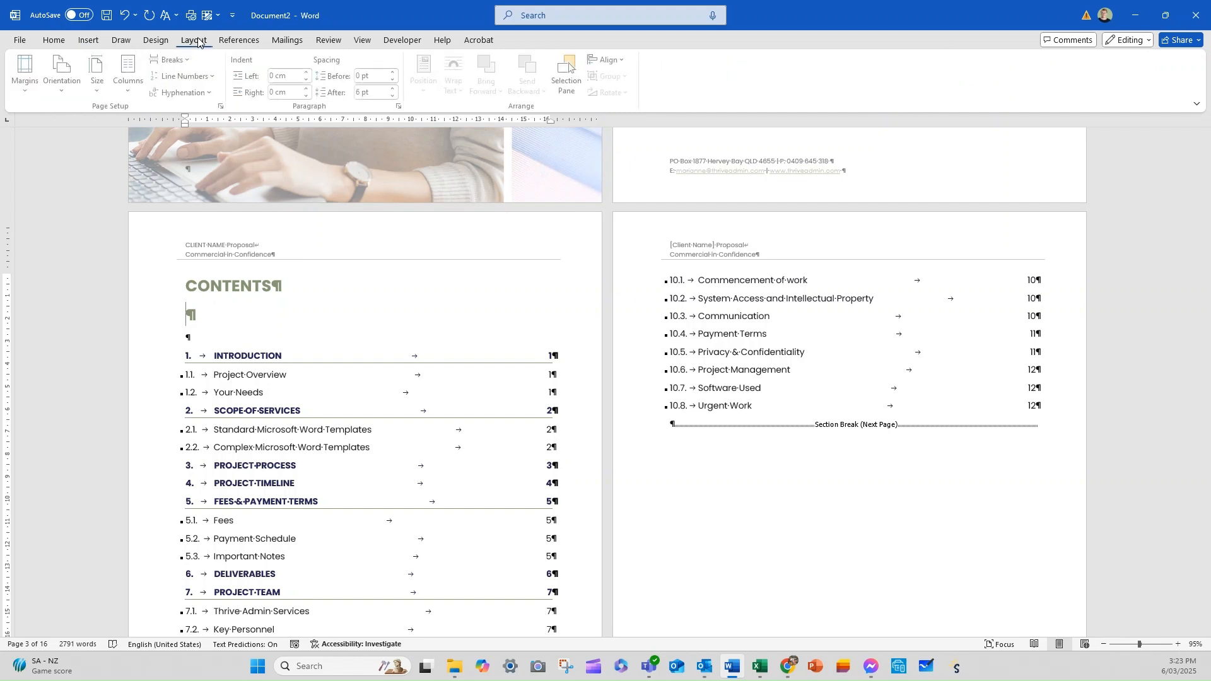
left_click(248, 41)
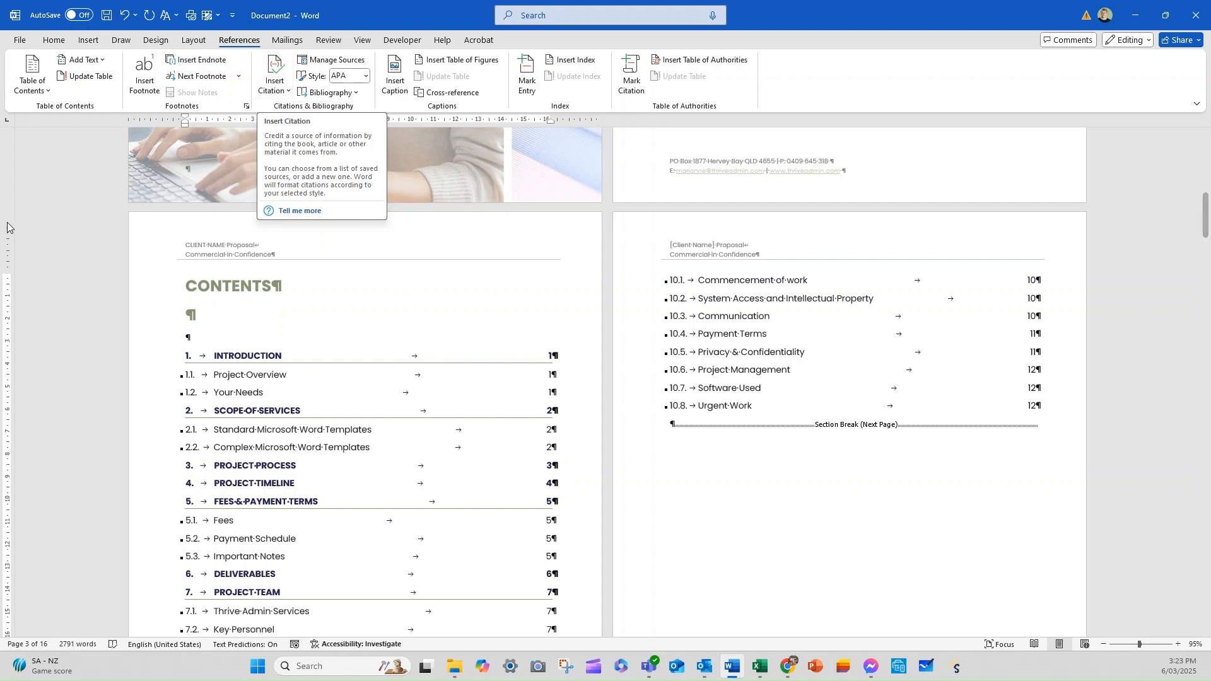
left_click(47, 91)
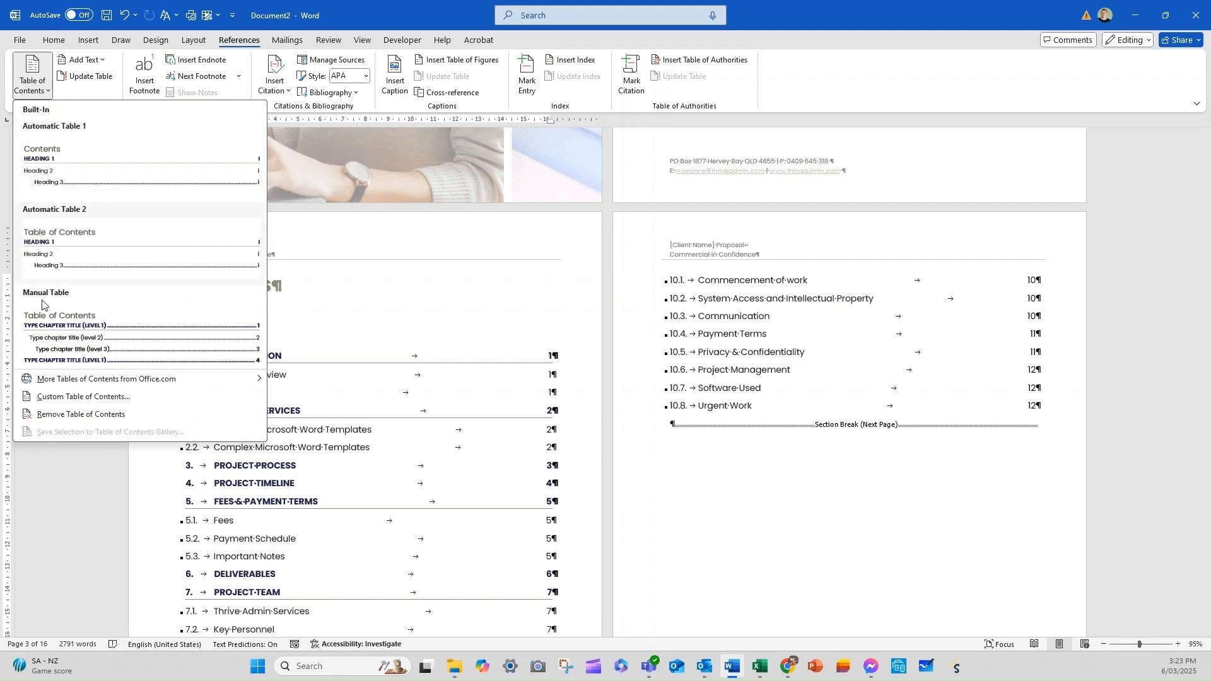
left_click(77, 397)
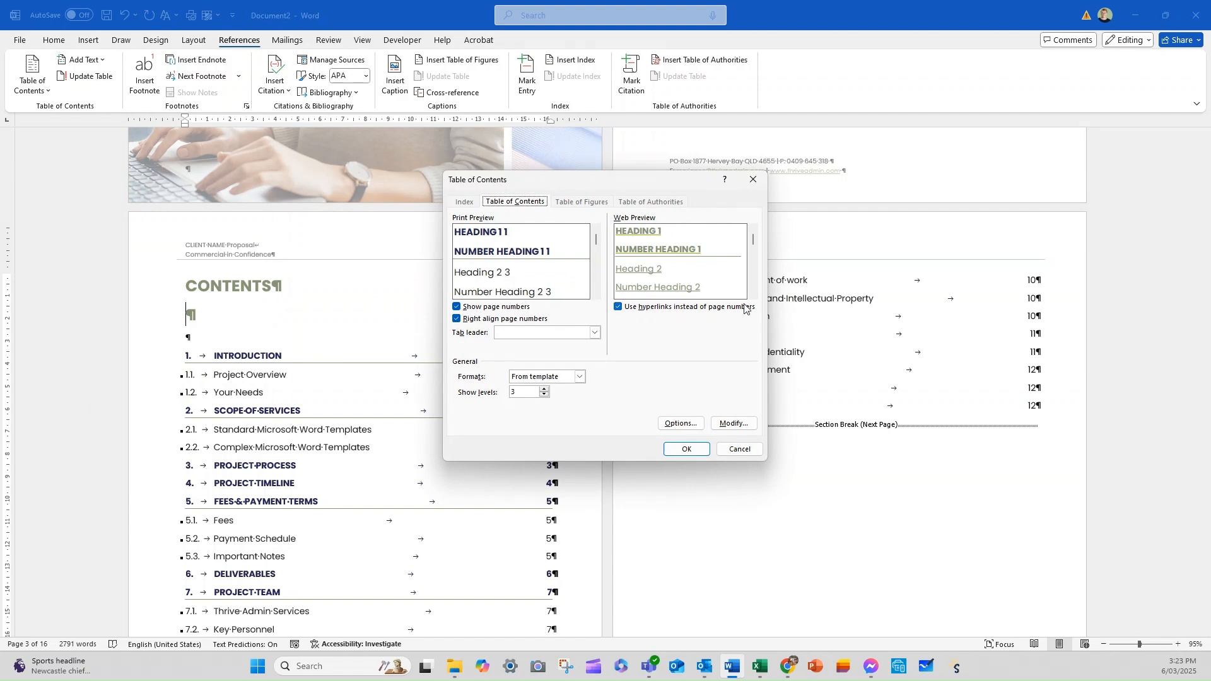
- Toggle the page numbers and their right alignment off and back on, and set the tab leader to dots
left_click(456, 308)
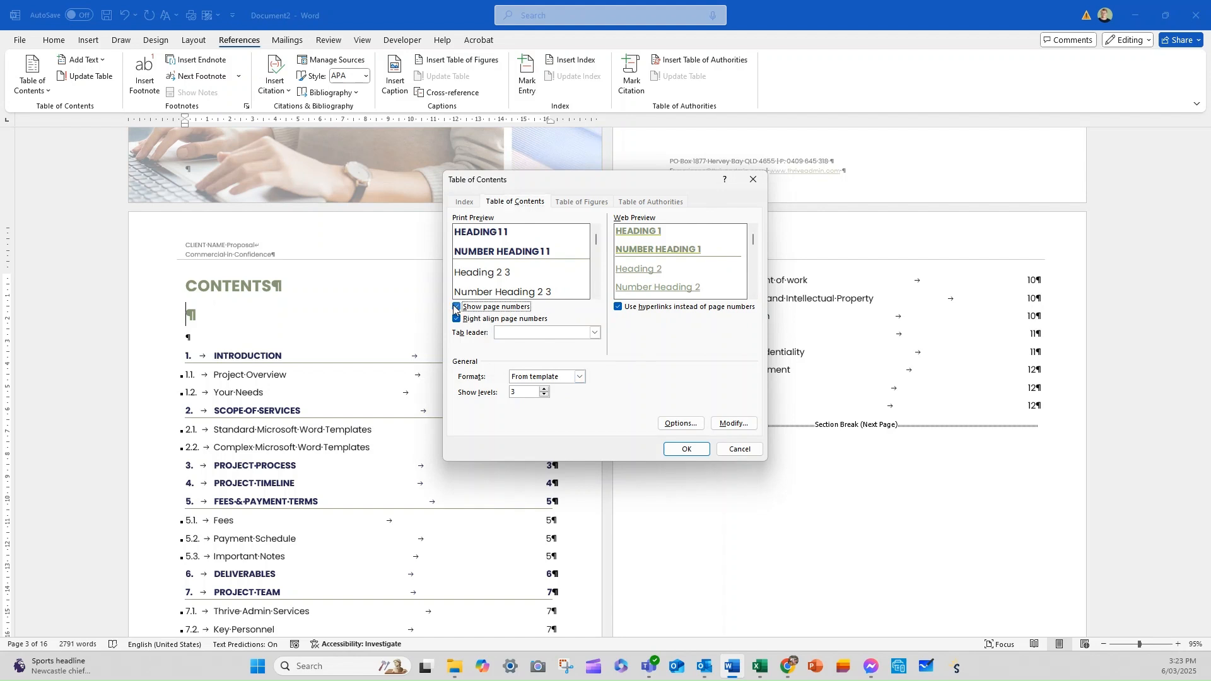
left_click(456, 307)
left_click(456, 319)
left_click(456, 320)
left_click(455, 320)
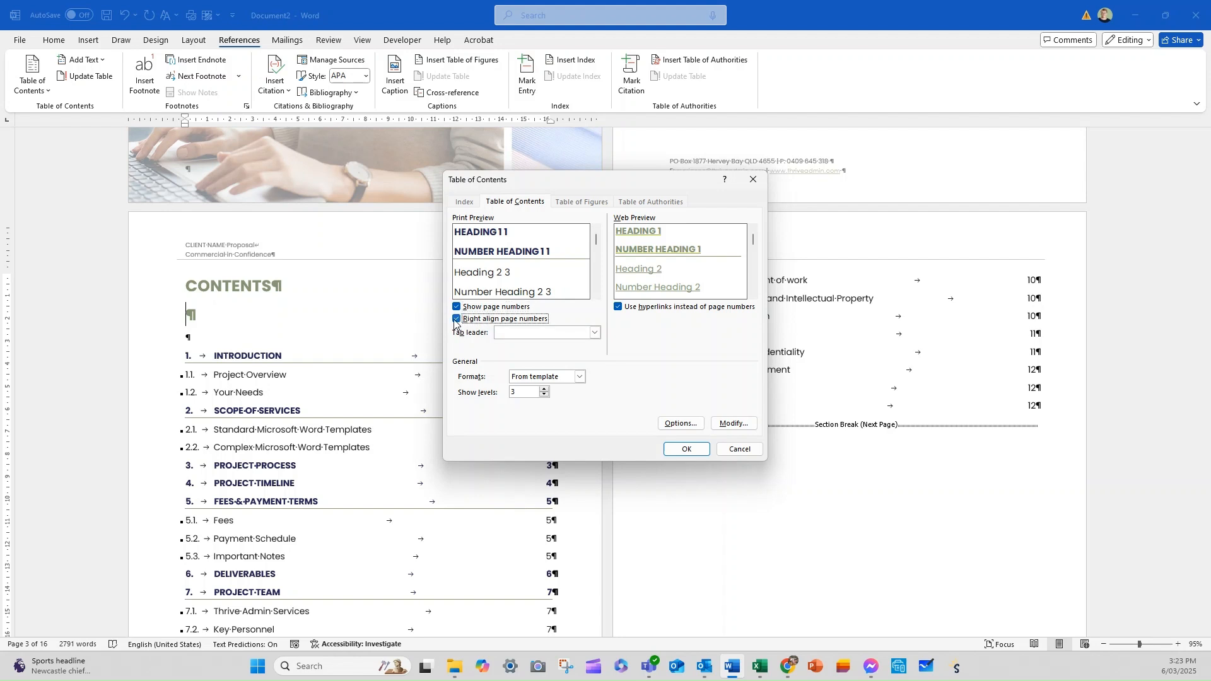
left_click(522, 332)
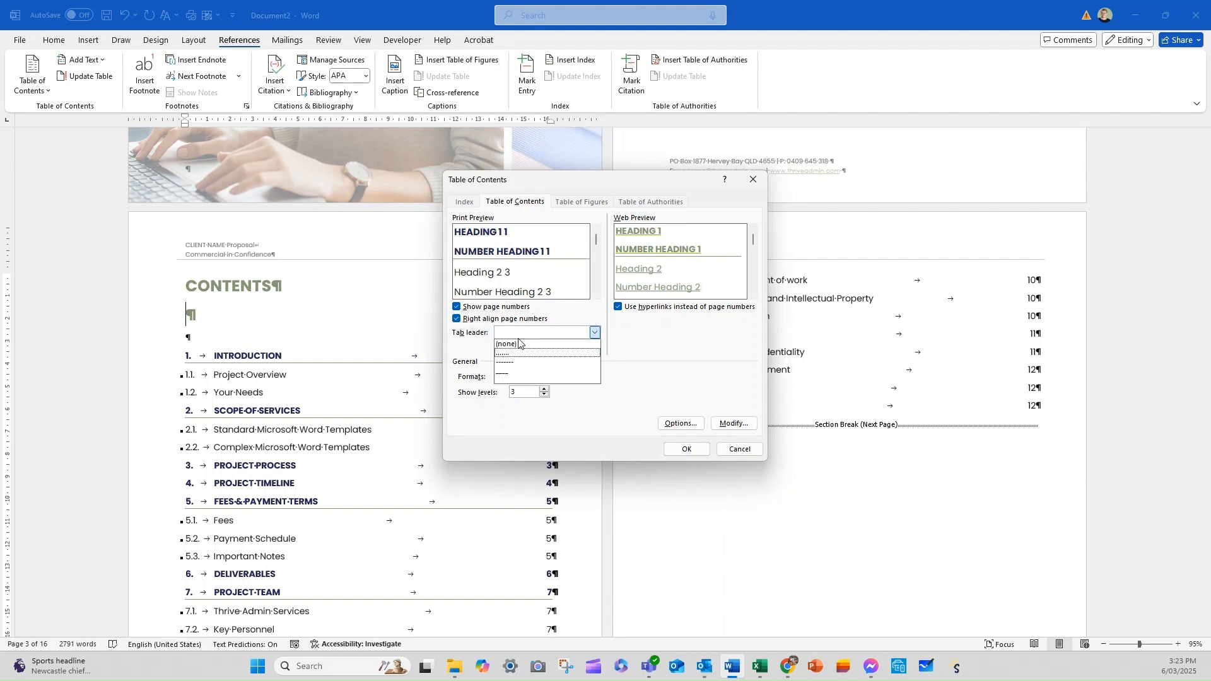
left_click(519, 353)
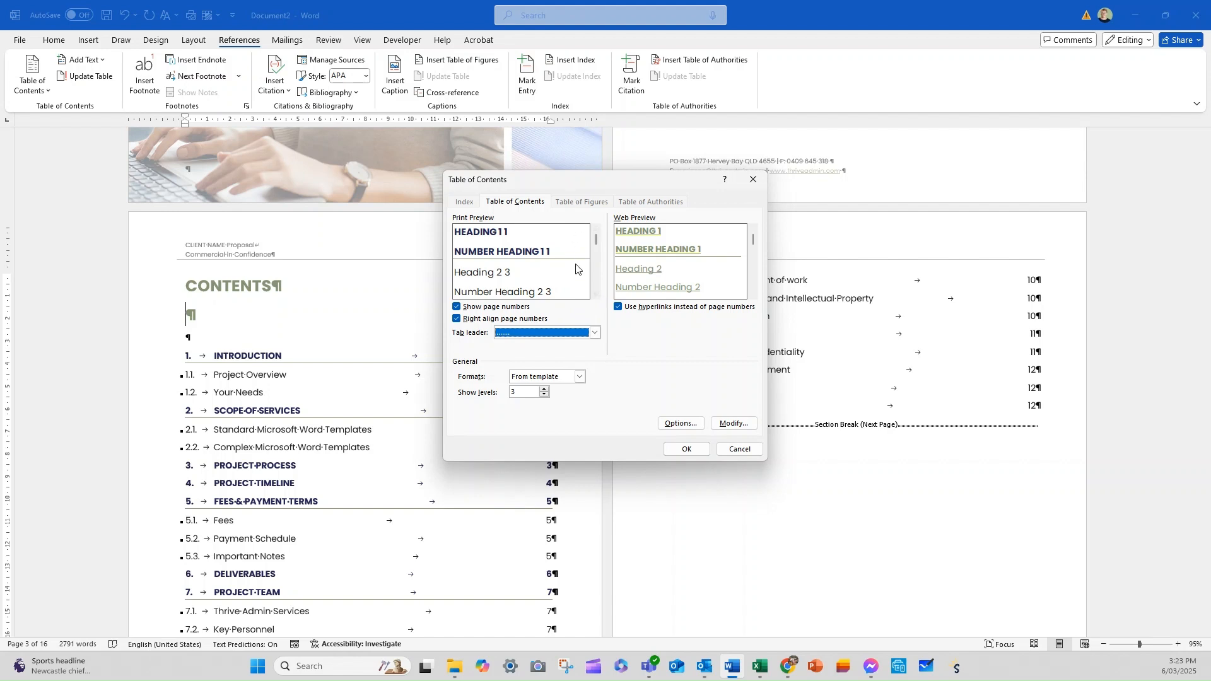
- Try the Classic and Fancy formats for the table of contents, and set the format to Modern
left_click(529, 378)
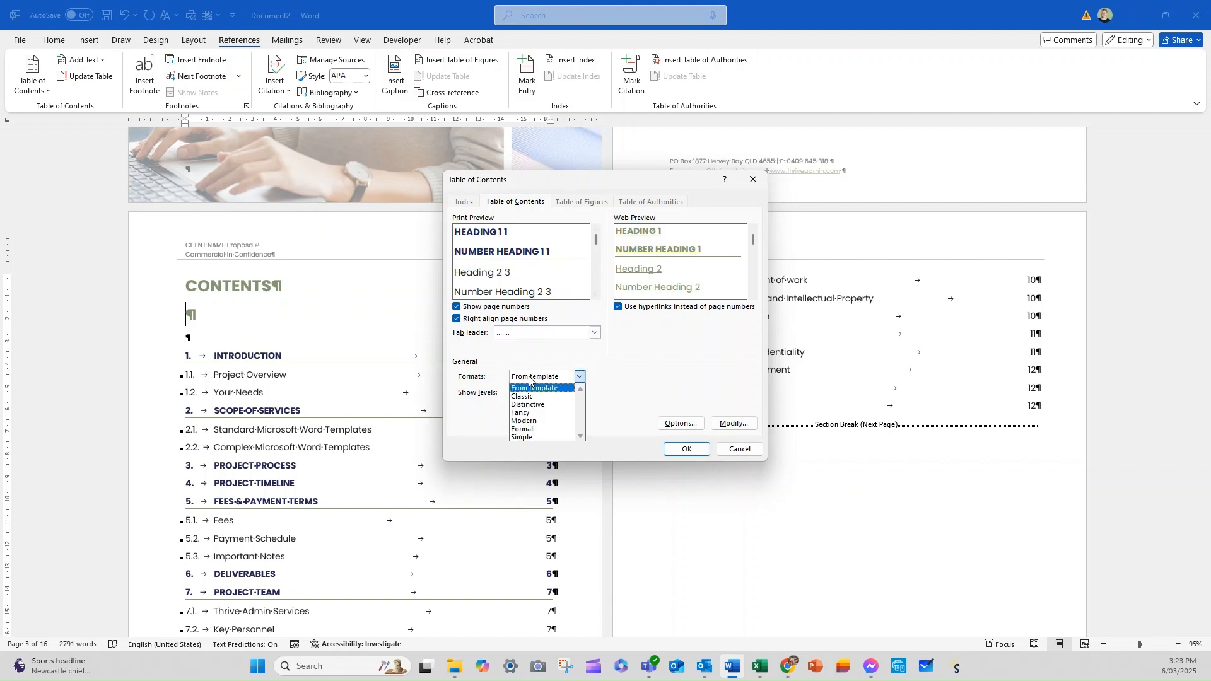
left_click(530, 377)
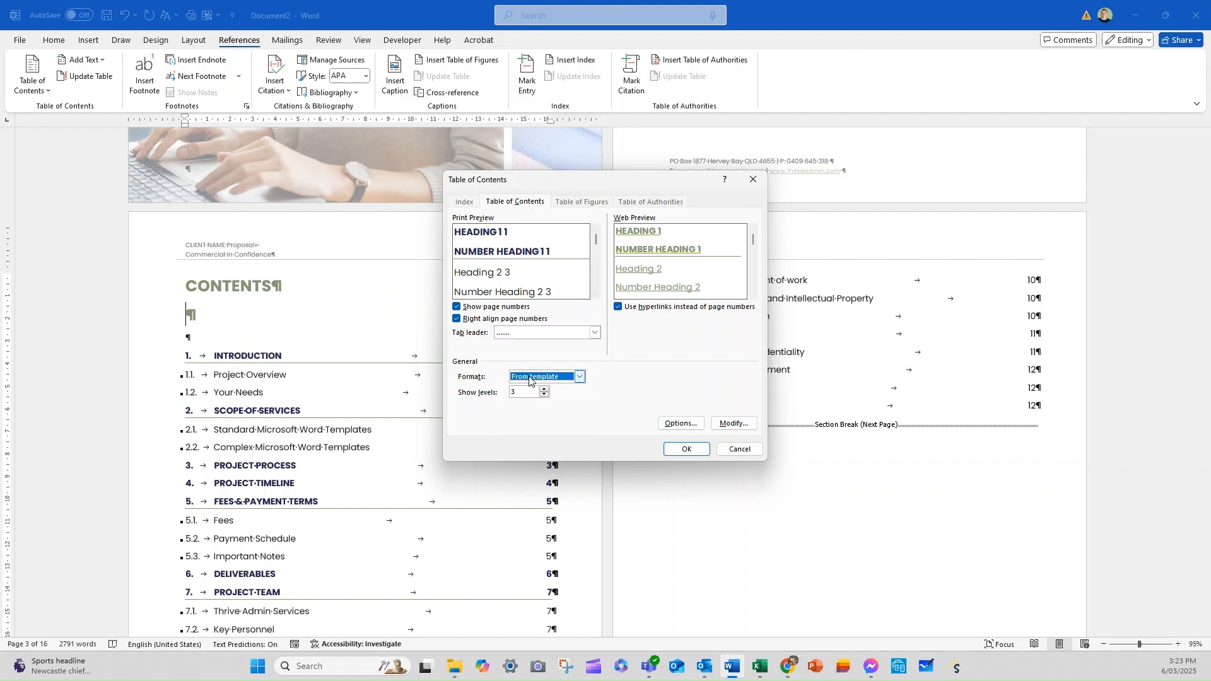
left_click(530, 378)
left_click(530, 396)
left_click(531, 378)
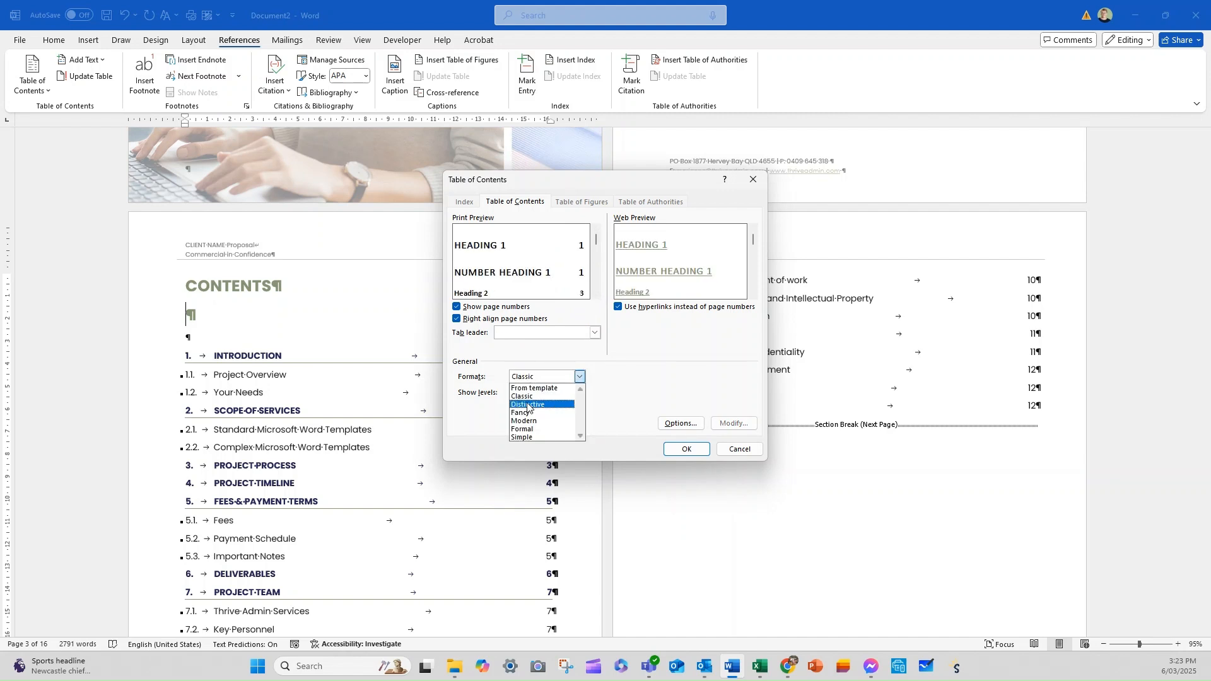
left_click(527, 412)
left_click(531, 379)
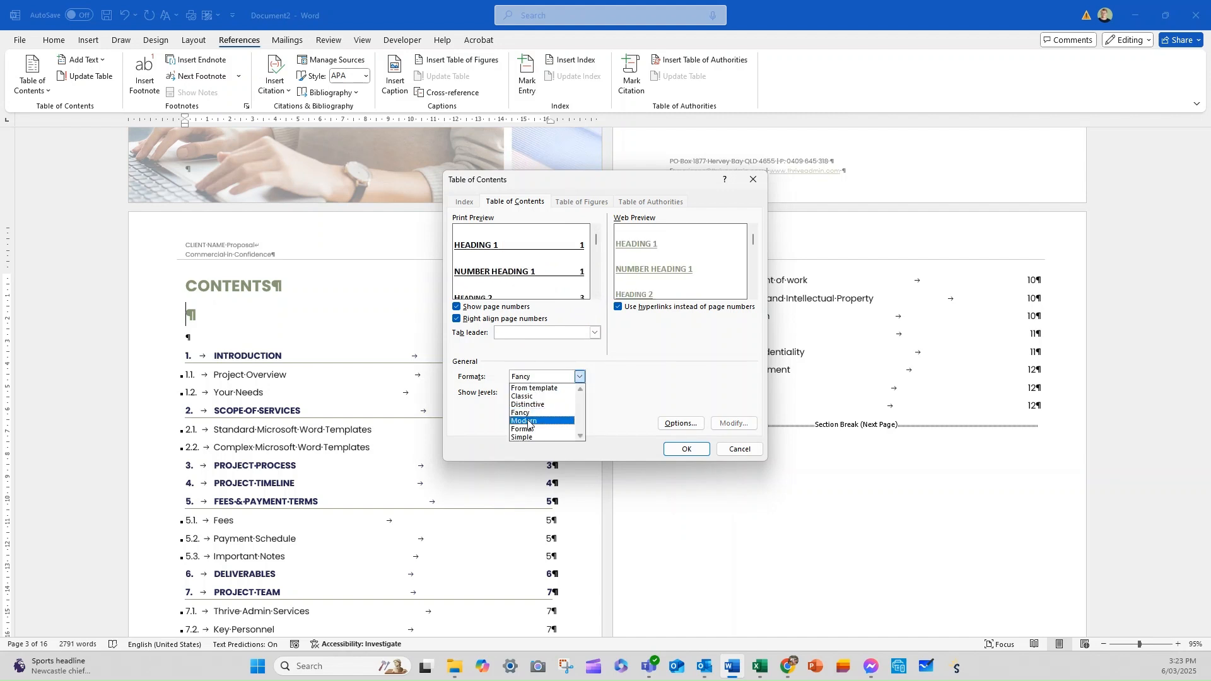
left_click(531, 421)
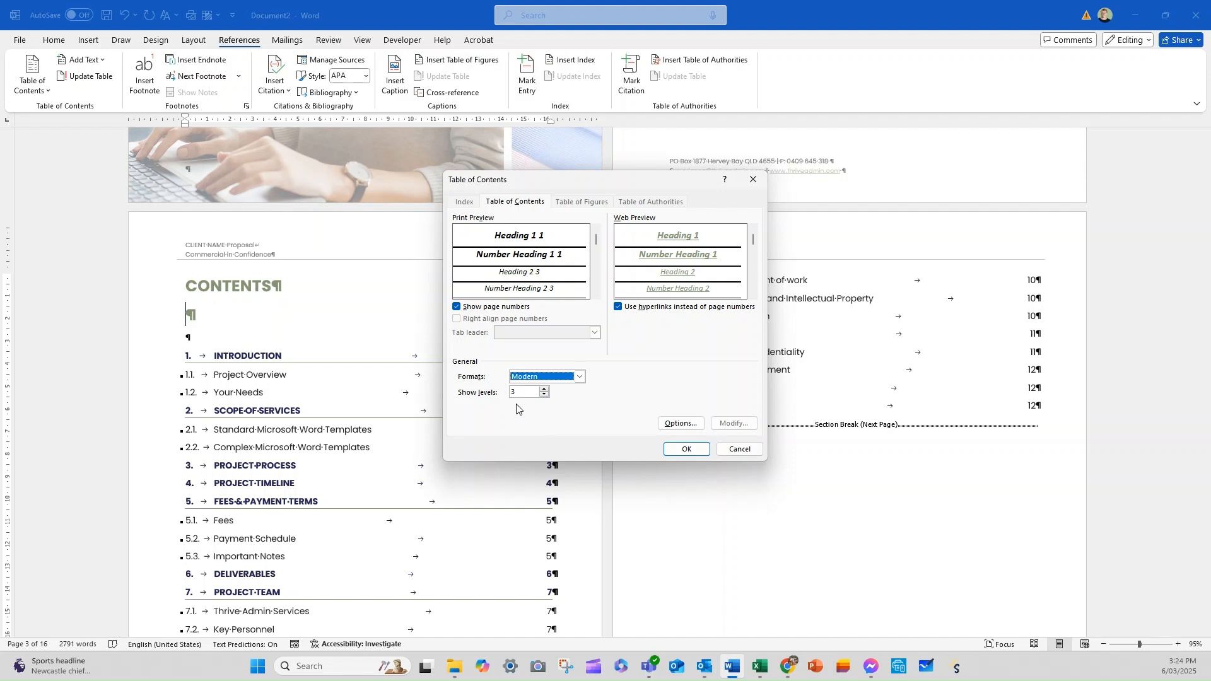
- Toggle hyperlinks instead of page numbers off and back on, and switch building the table from styles off and back on in its options
left_click(618, 309)
left_click(619, 308)
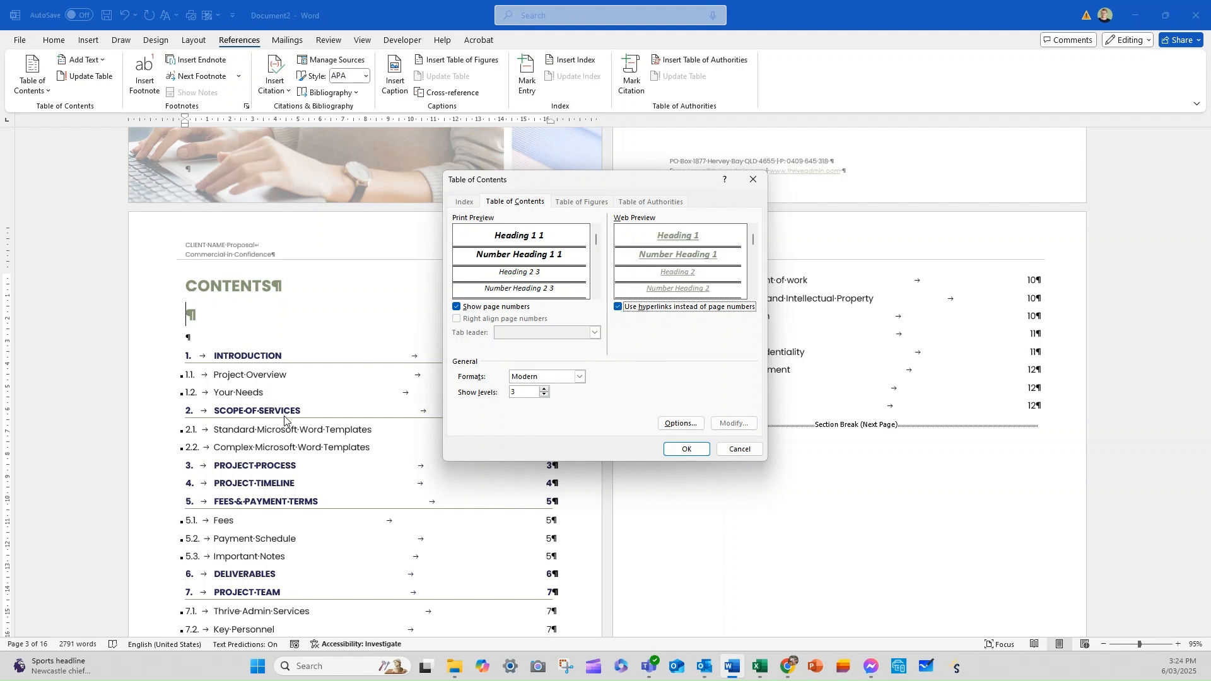
left_click(690, 426)
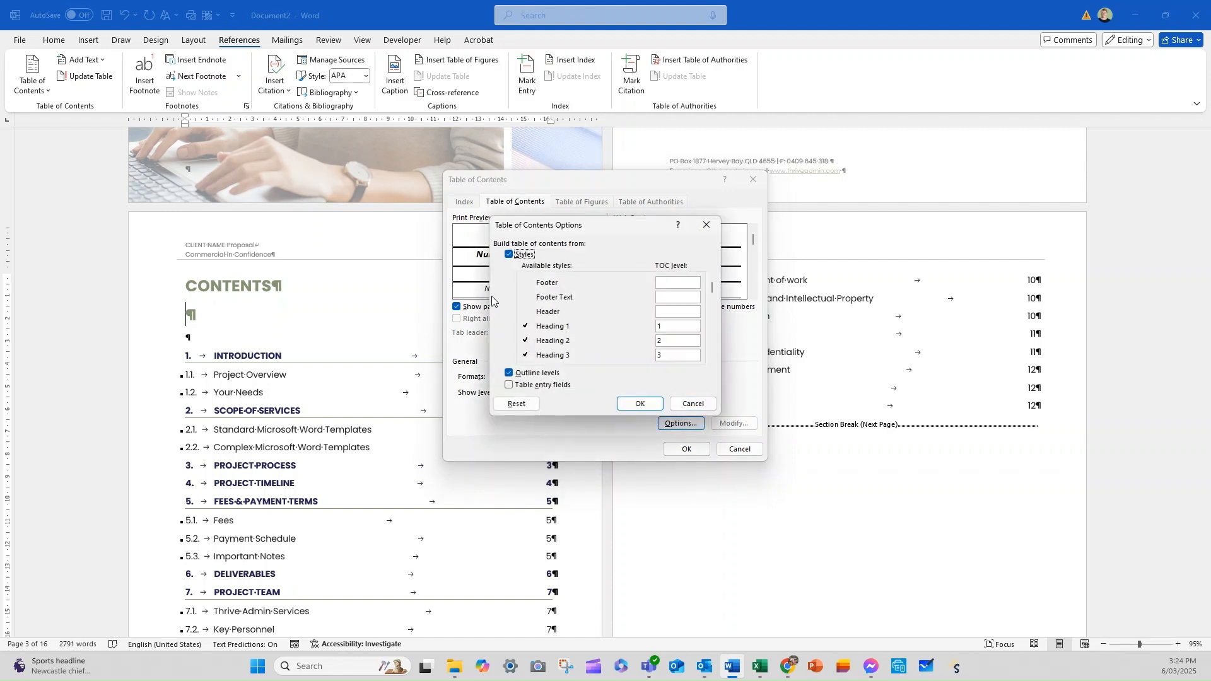
left_click(510, 256)
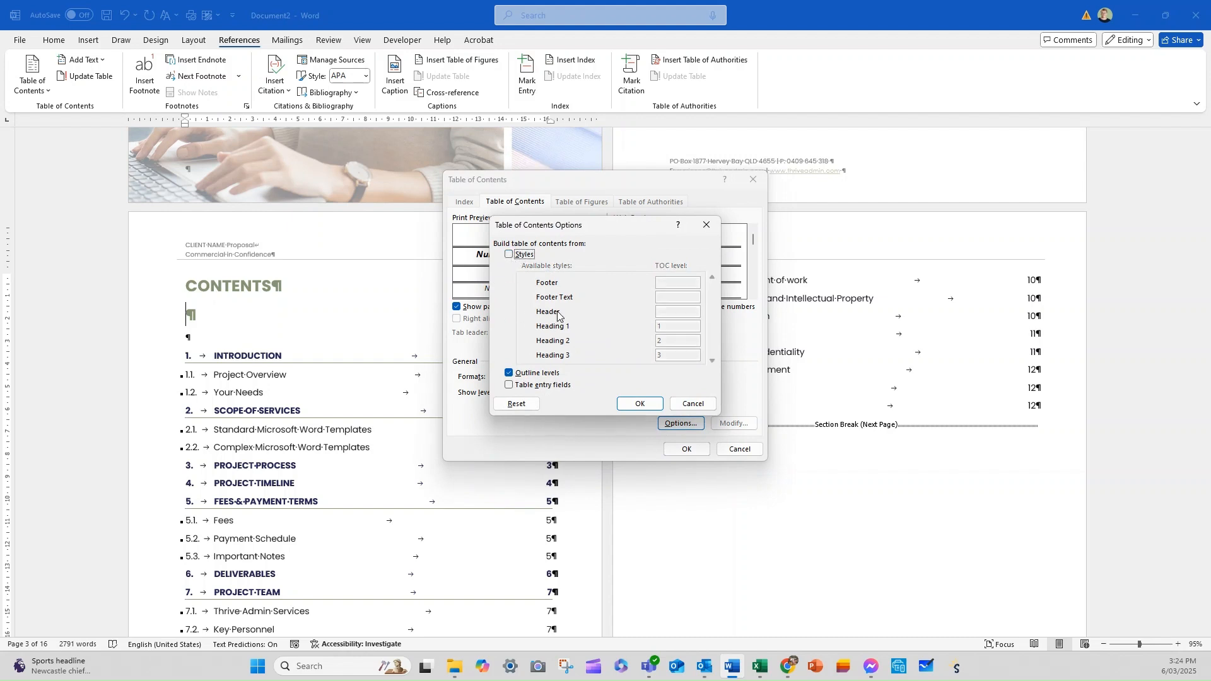
left_click(510, 255)
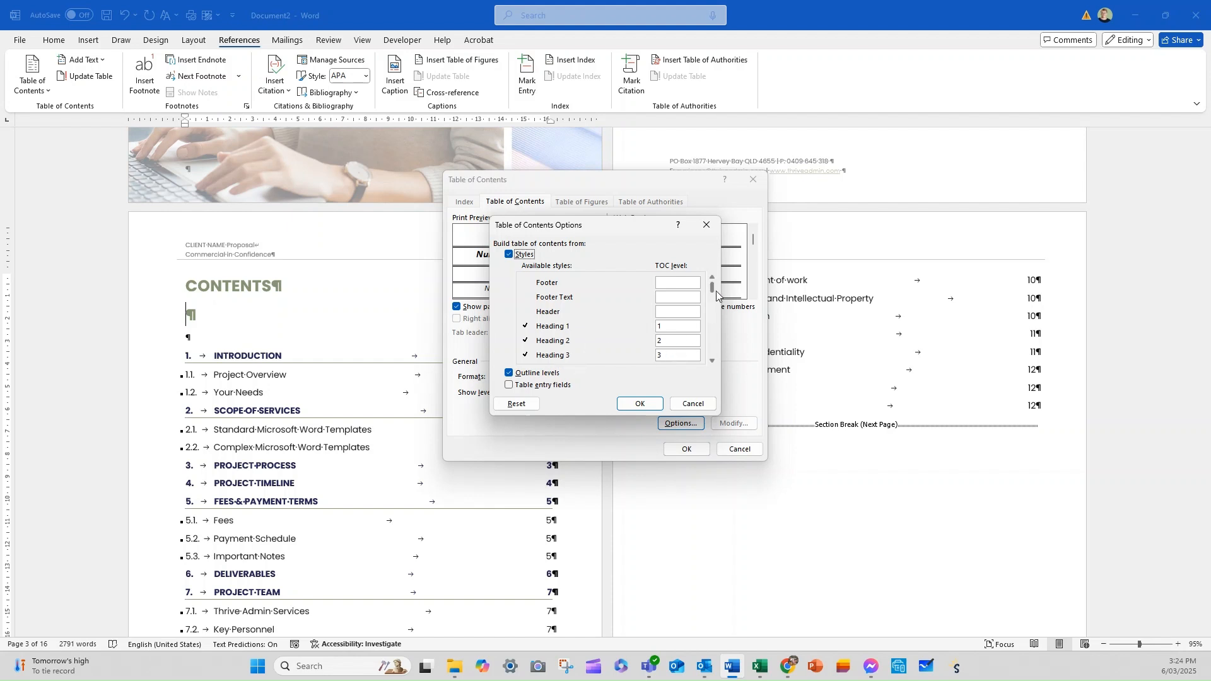
- Examine which available styles have a TOC level assigned, from the heading styles through to TOC Heading, and accept the options
left_click_drag(715, 291, 713, 303)
left_click(713, 359)
left_click(713, 360)
left_click(713, 359)
left_click(713, 359)
left_click(713, 359)
left_click(713, 360)
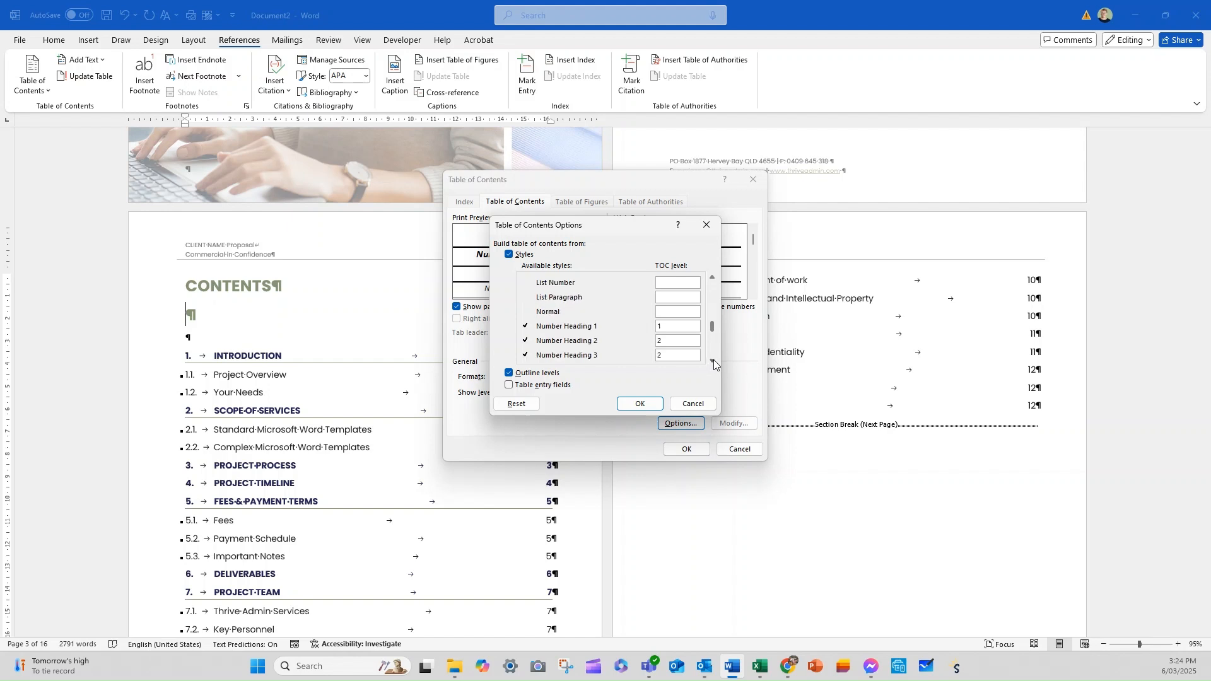
left_click(714, 359)
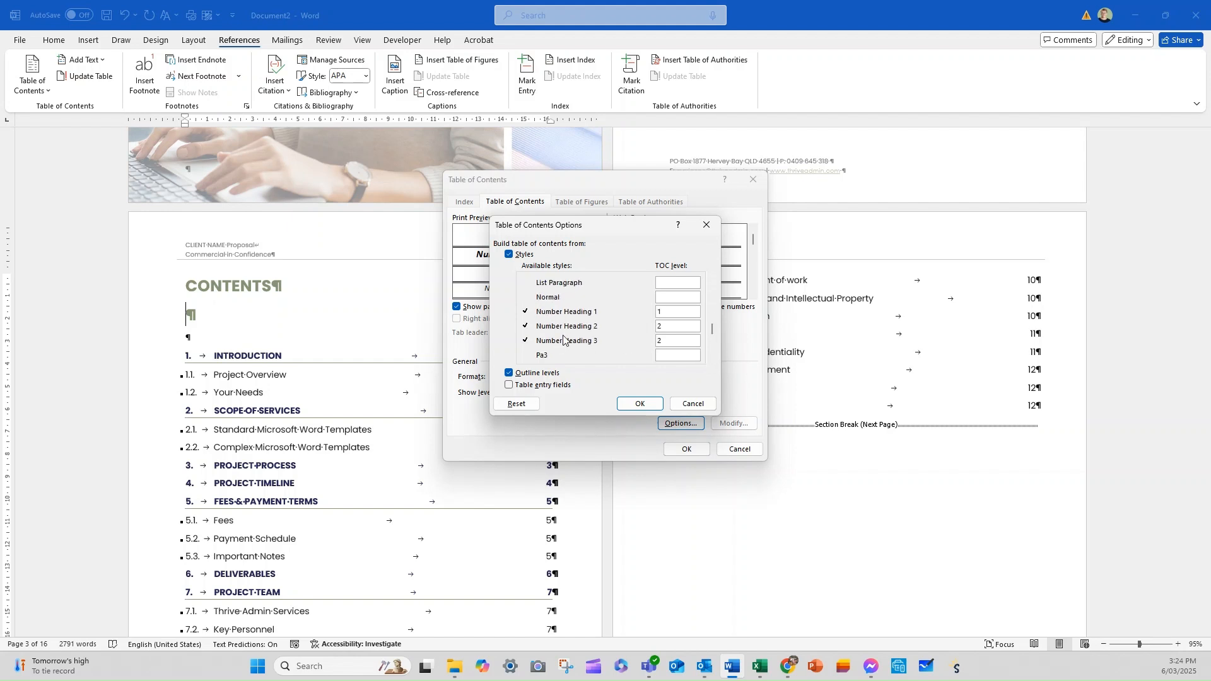
left_click(713, 361)
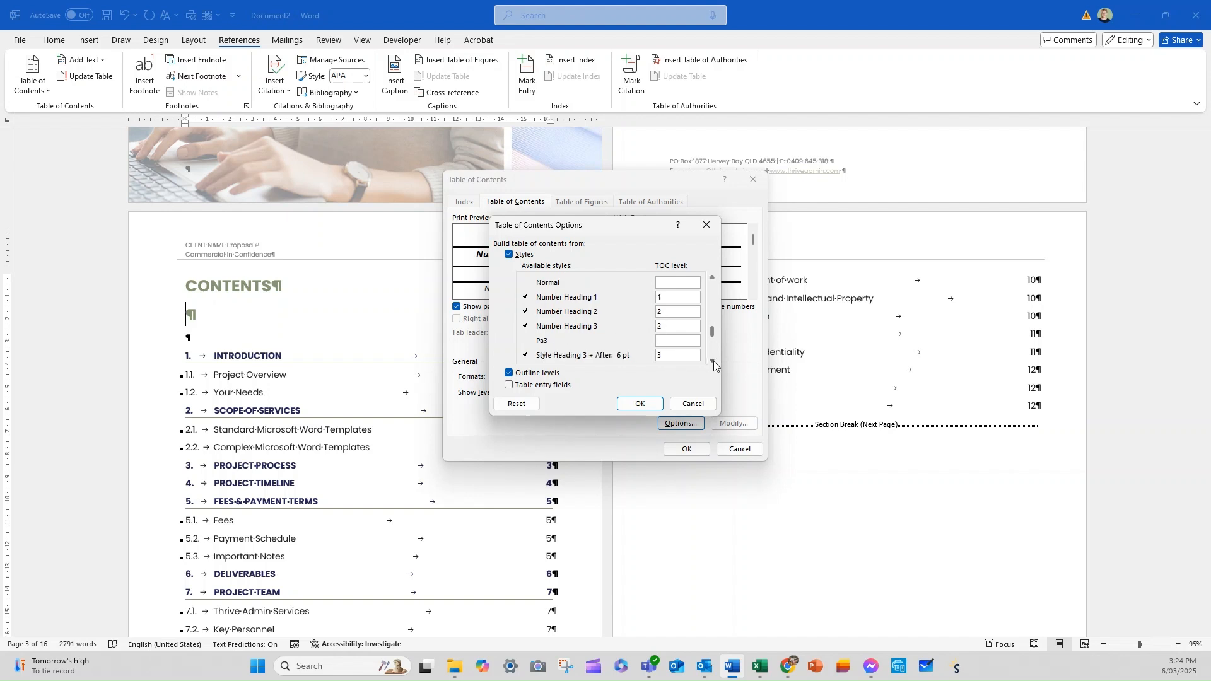
left_click(713, 361)
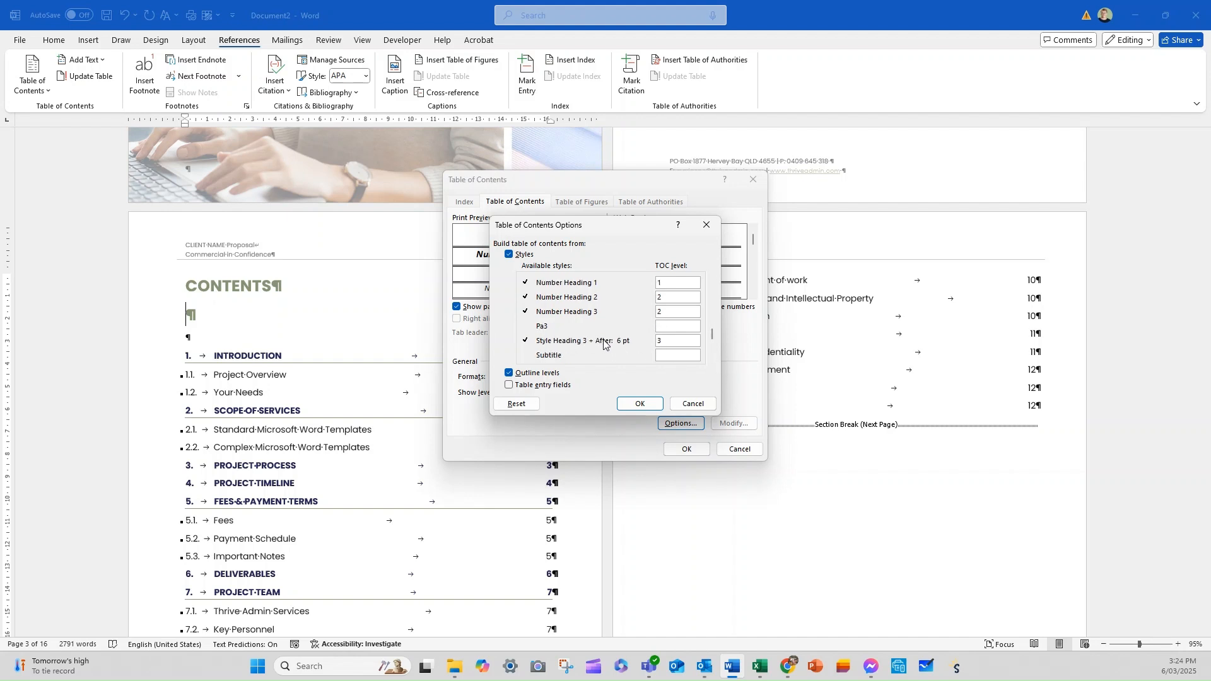
left_click(713, 361)
left_click(713, 361)
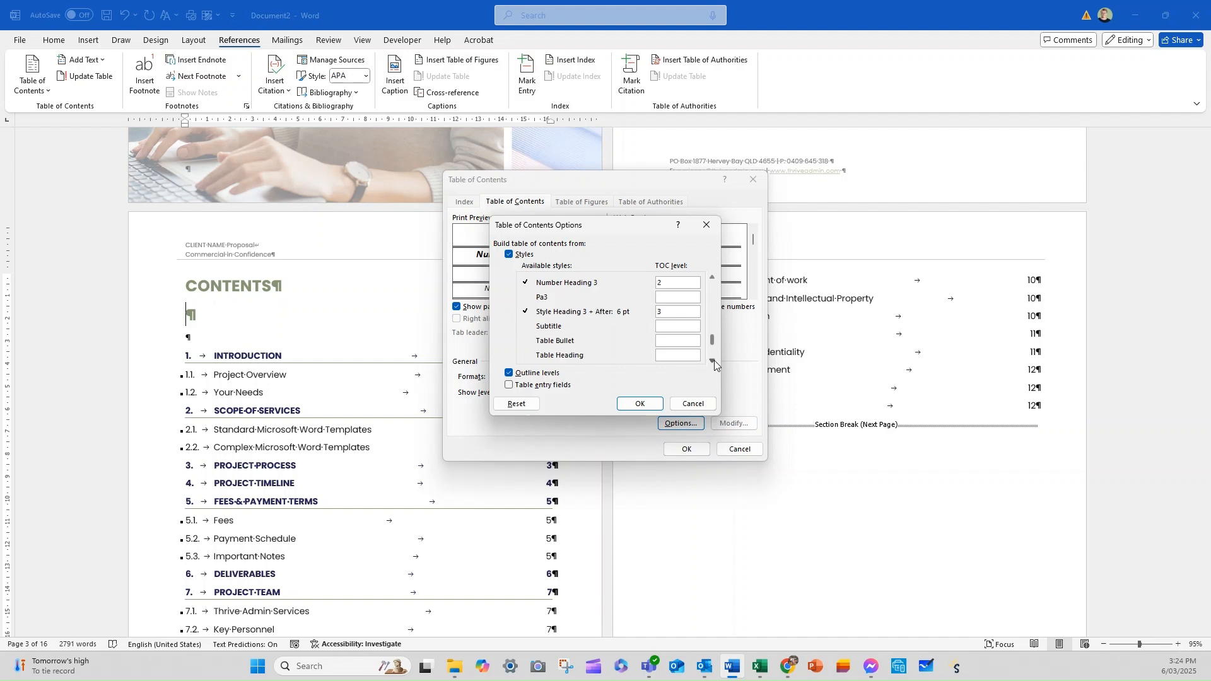
left_click(714, 361)
left_click(709, 358)
left_click(710, 359)
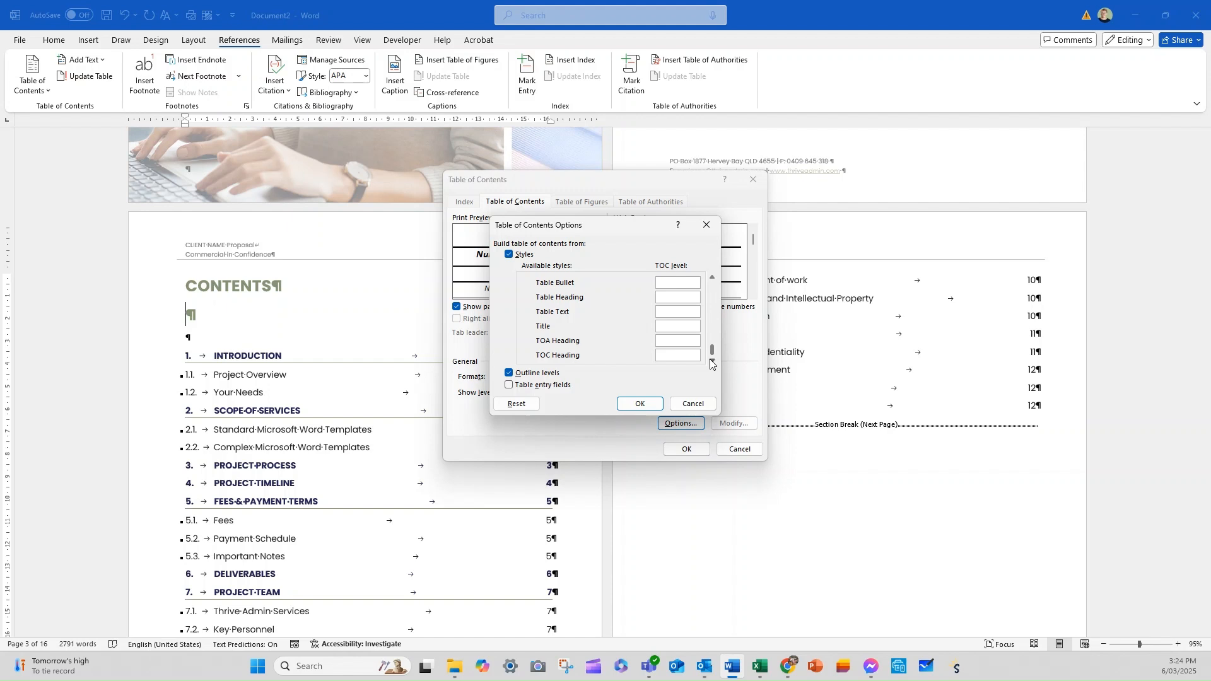
left_click(639, 404)
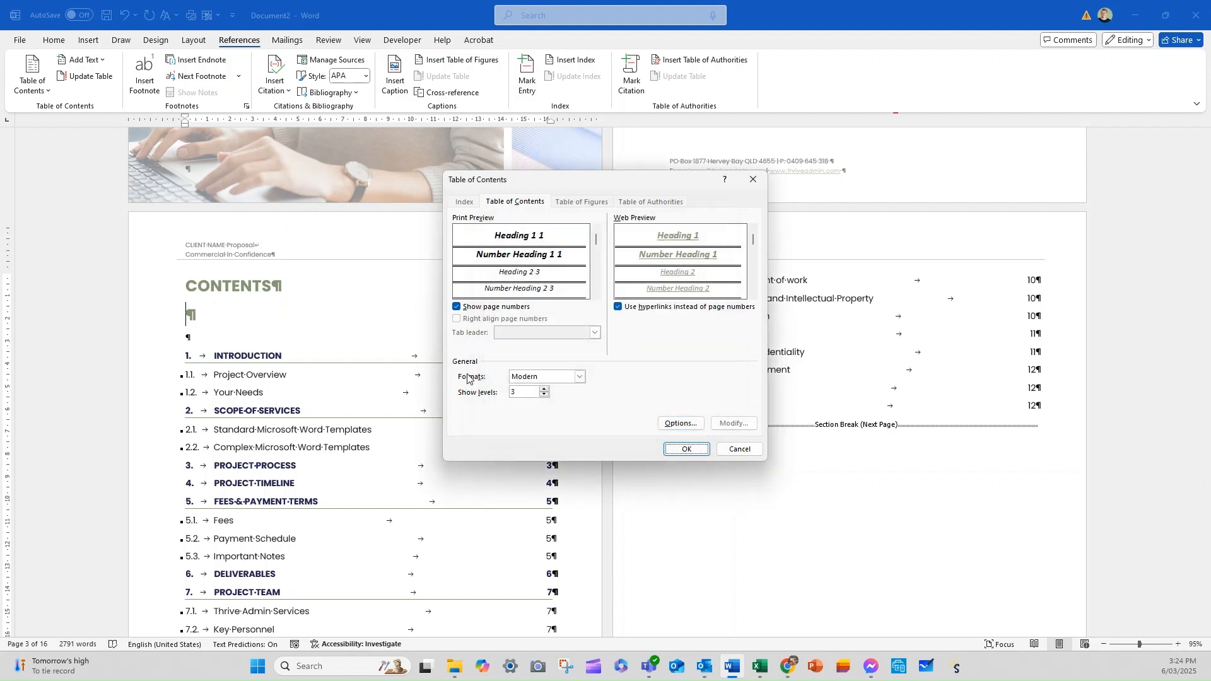
- Insert the Modern-format table of contents with 3 levels, without replacing the existing table
left_click(545, 390)
left_click(544, 395)
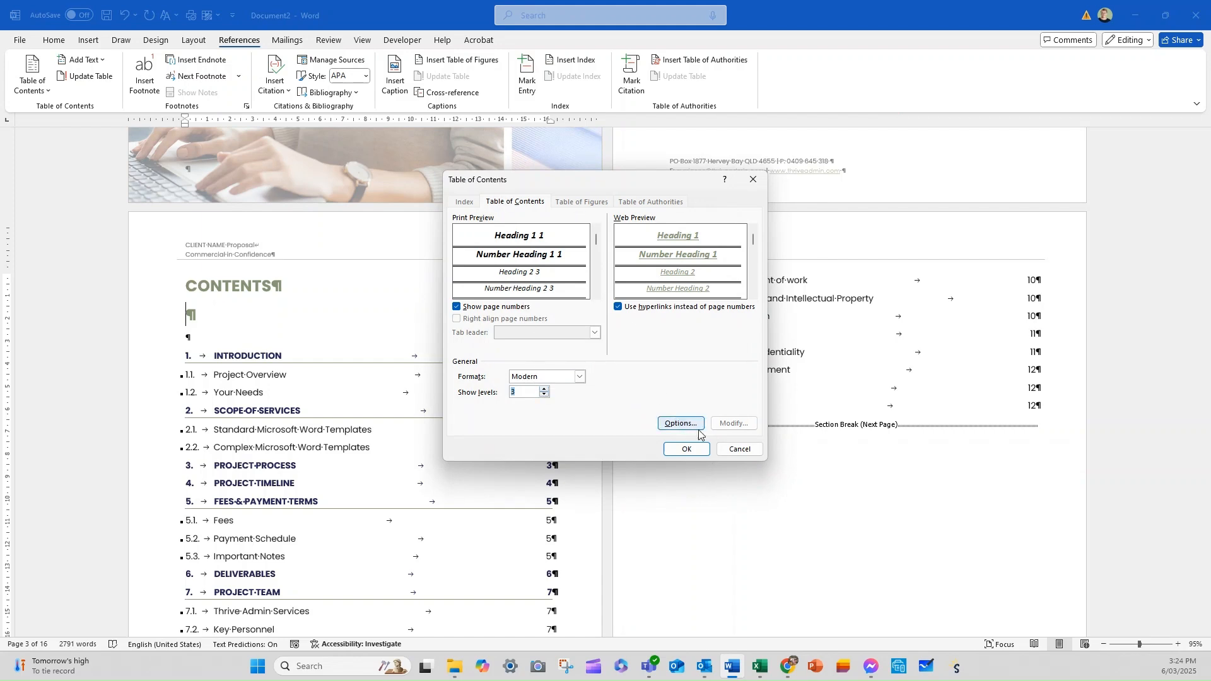
left_click(686, 449)
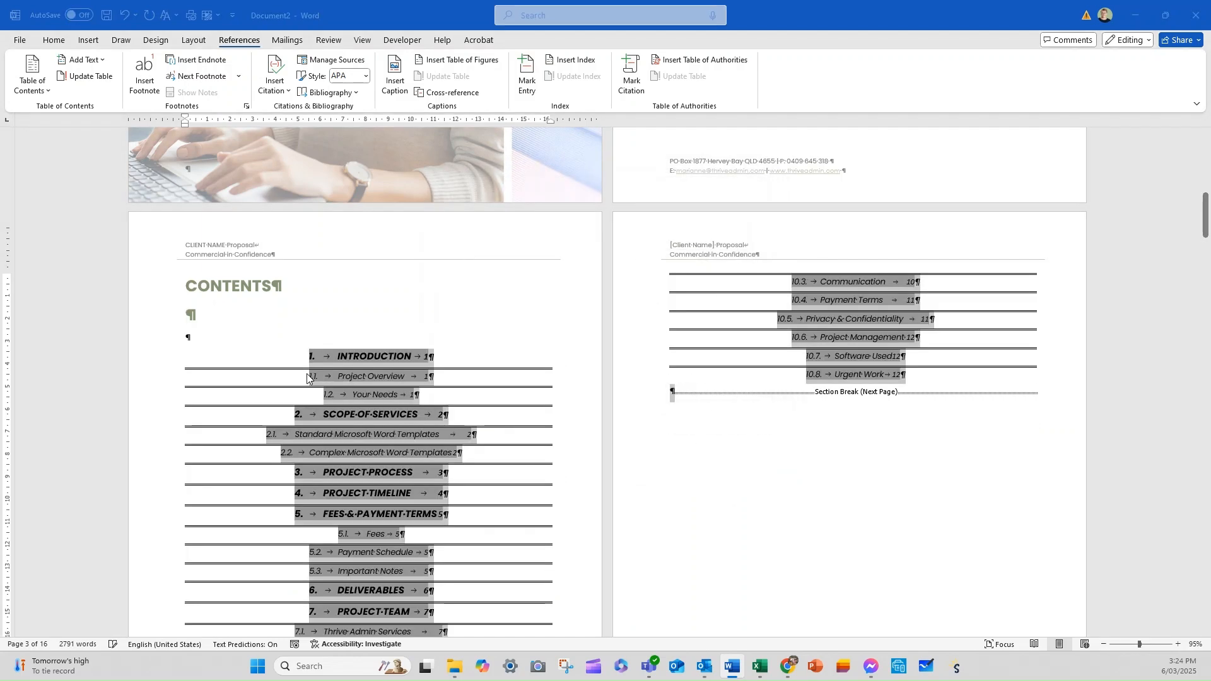
left_click(610, 368)
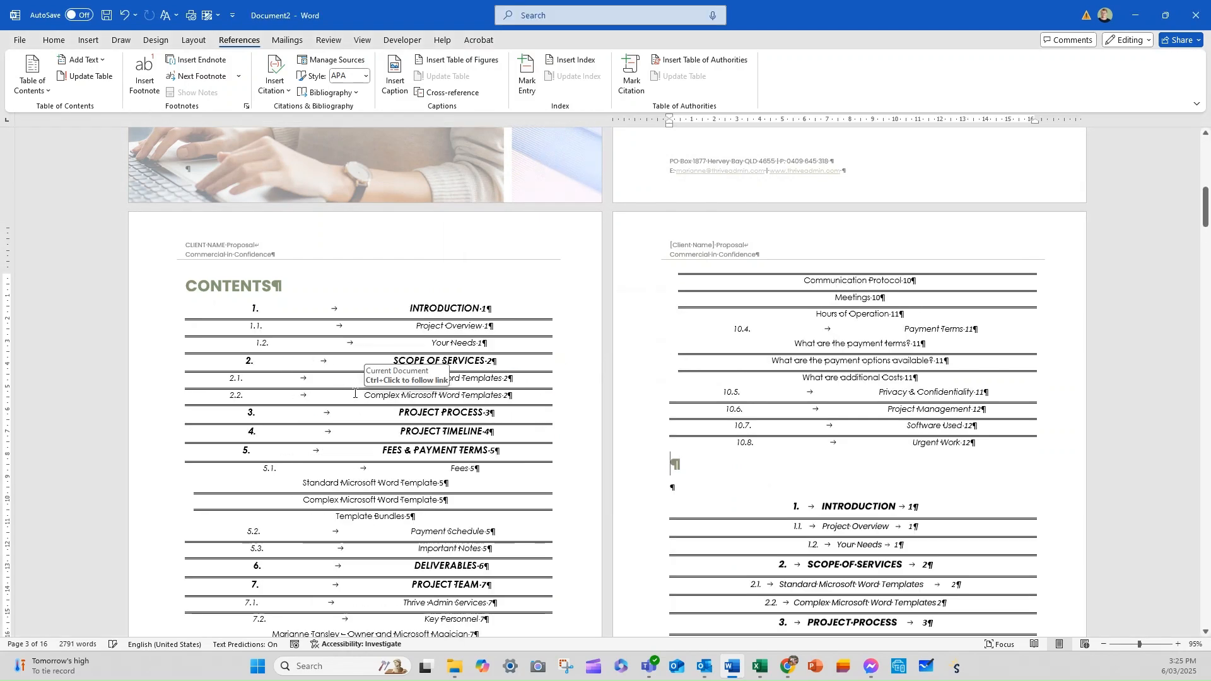
- Compare the new table of contents with the existing one, and undo the insertion of the new table
scroll(761, 464, "down", 3)
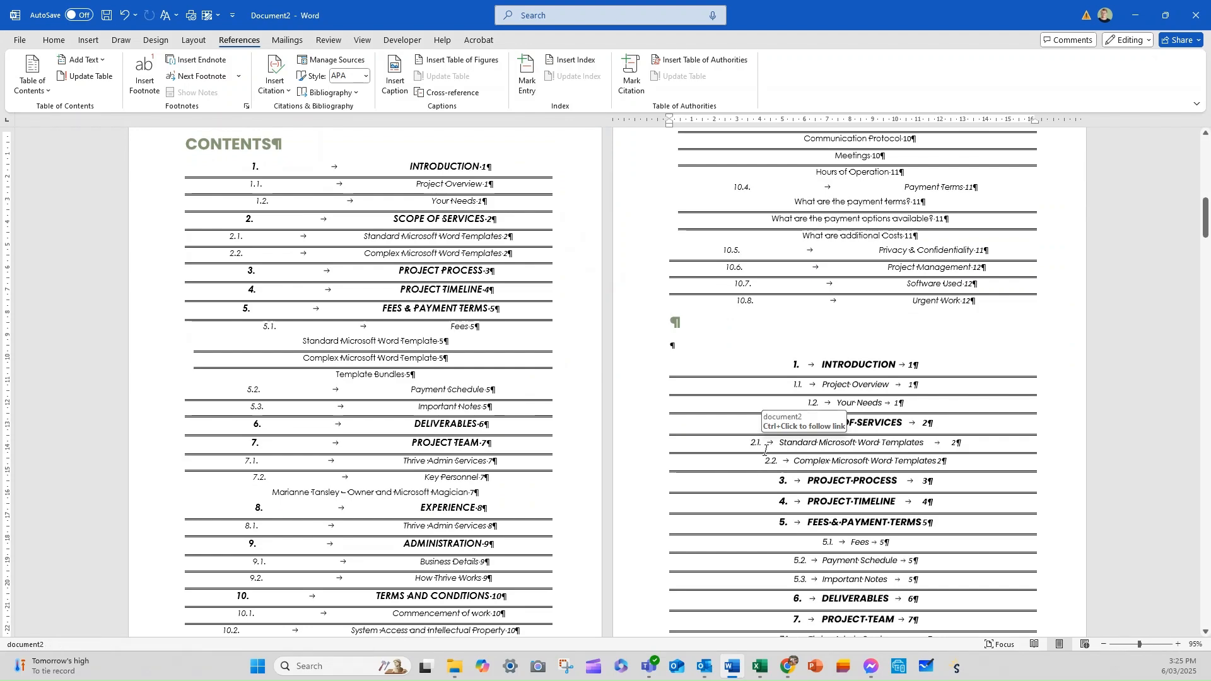
scroll(762, 463, "down", 9)
scroll(724, 464, "up", 3)
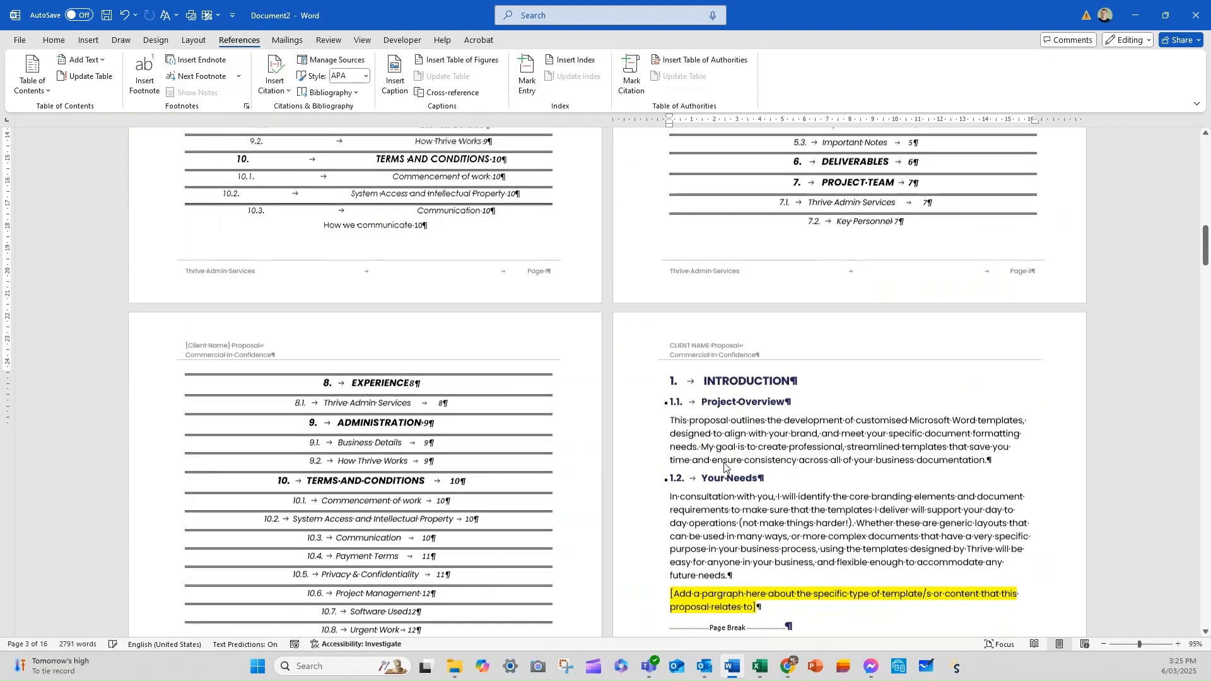
scroll(338, 428, "up", 8)
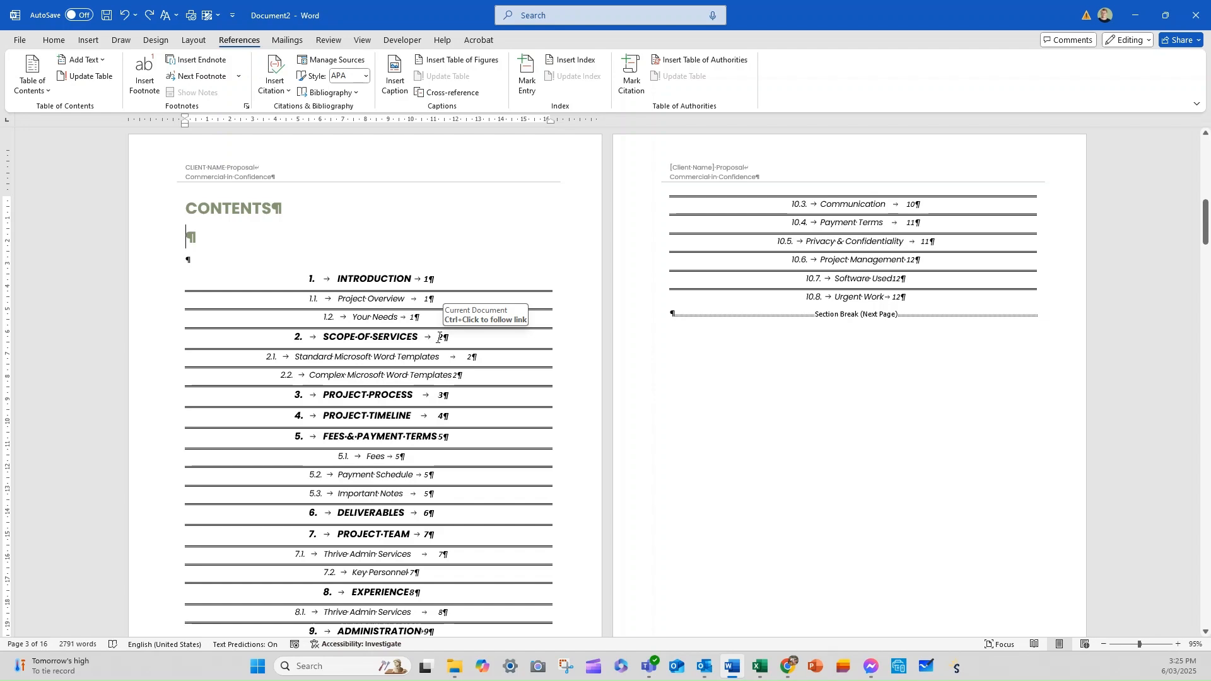
- Replace the section 1 heading INTRODUCTION with "Executive Summary"
scroll(330, 348, "down", 10)
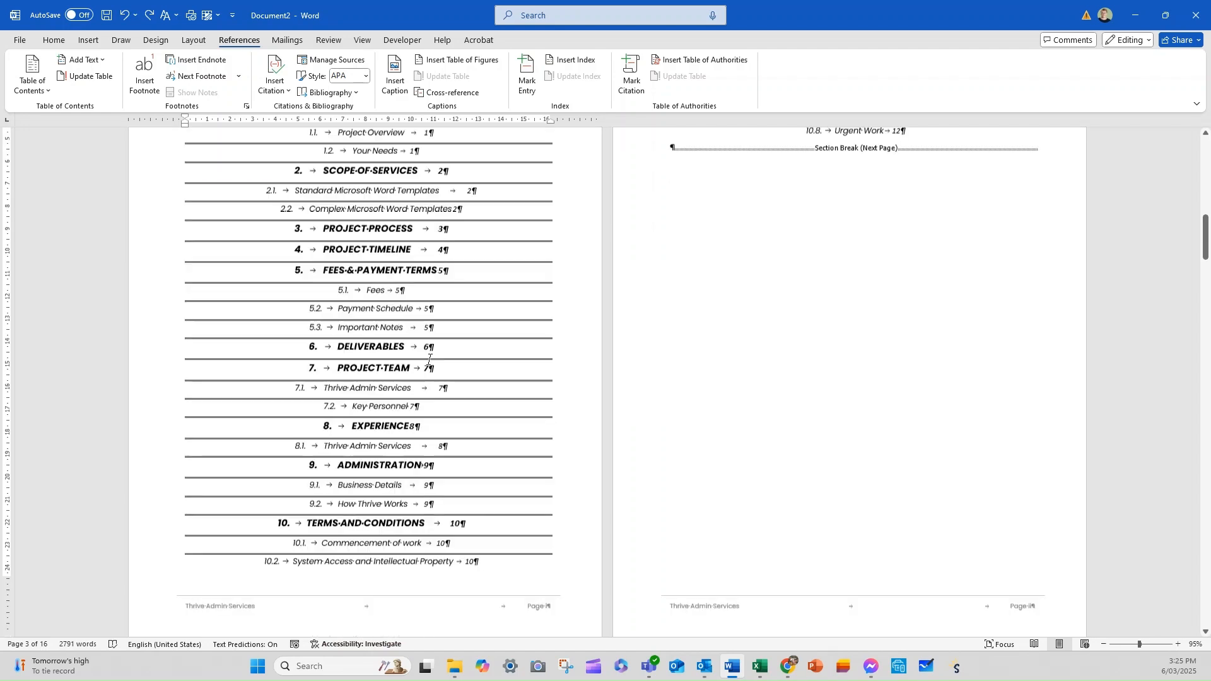
double_click(265, 343)
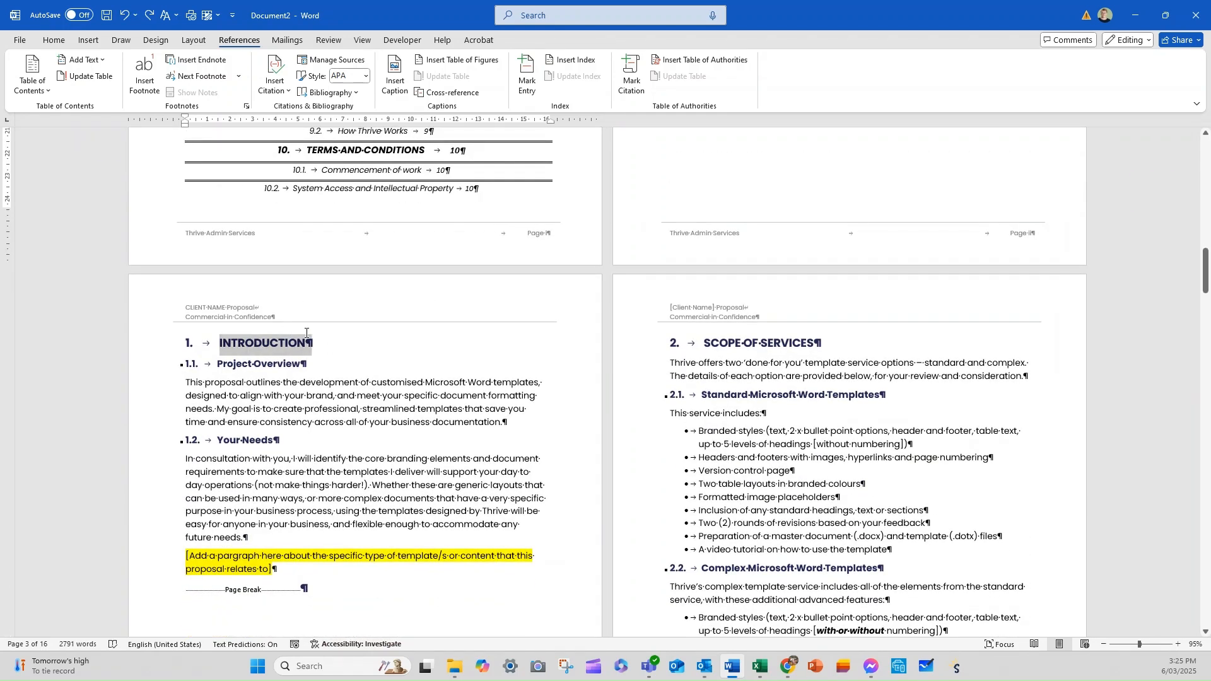
type("Executive ")
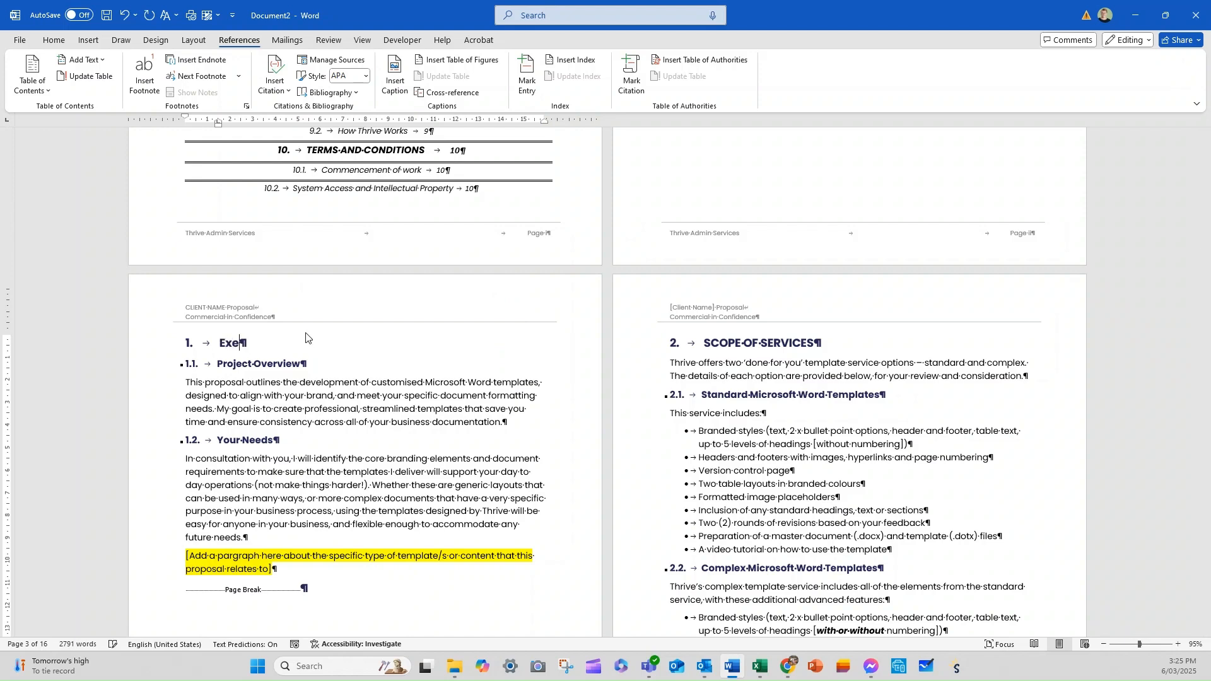
type("Summary")
- Update the entire table of contents to pick up the renamed section 1 heading
scroll(306, 337, "up", 10)
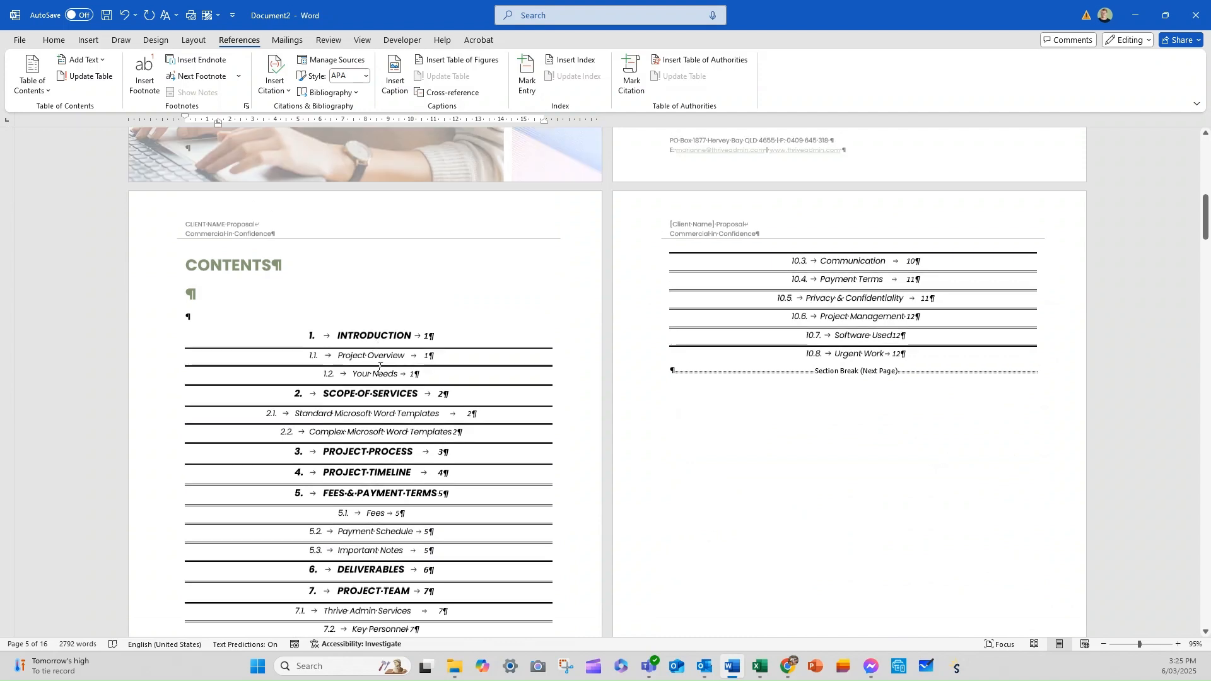
right_click(370, 339)
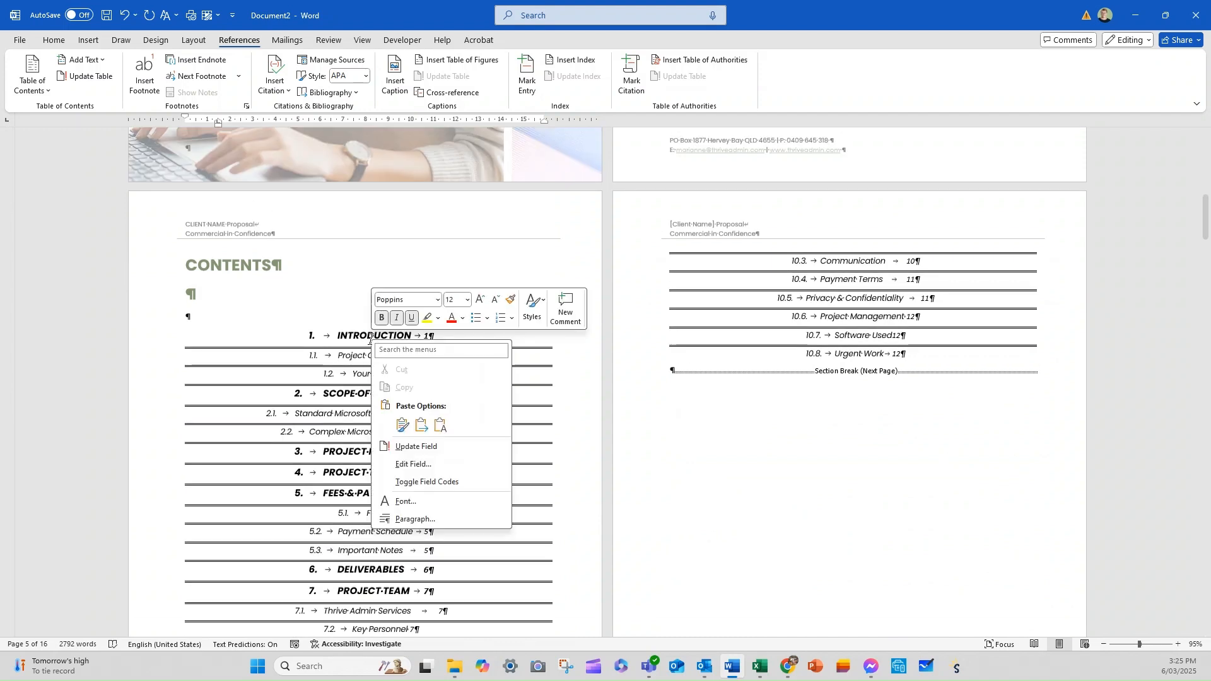
left_click(413, 448)
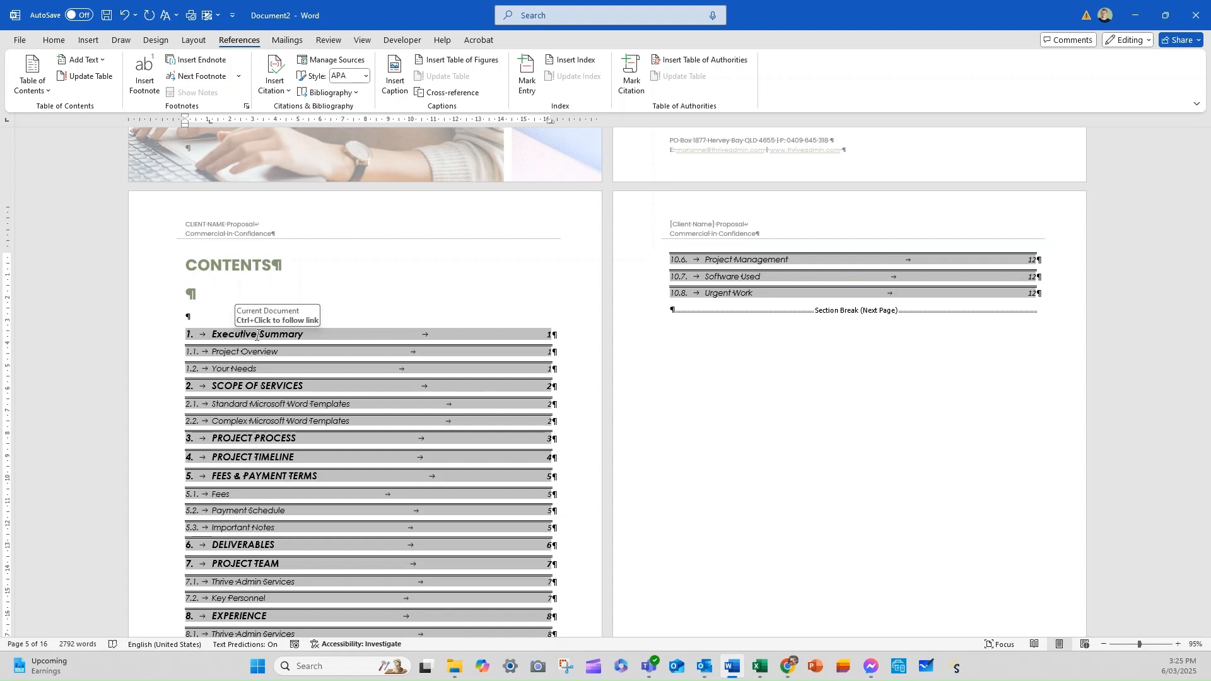
- Select the first few entries, update only the page numbers of the table of contents, and place the cursor in the CONTENTS heading
left_click_drag(214, 332, 300, 405)
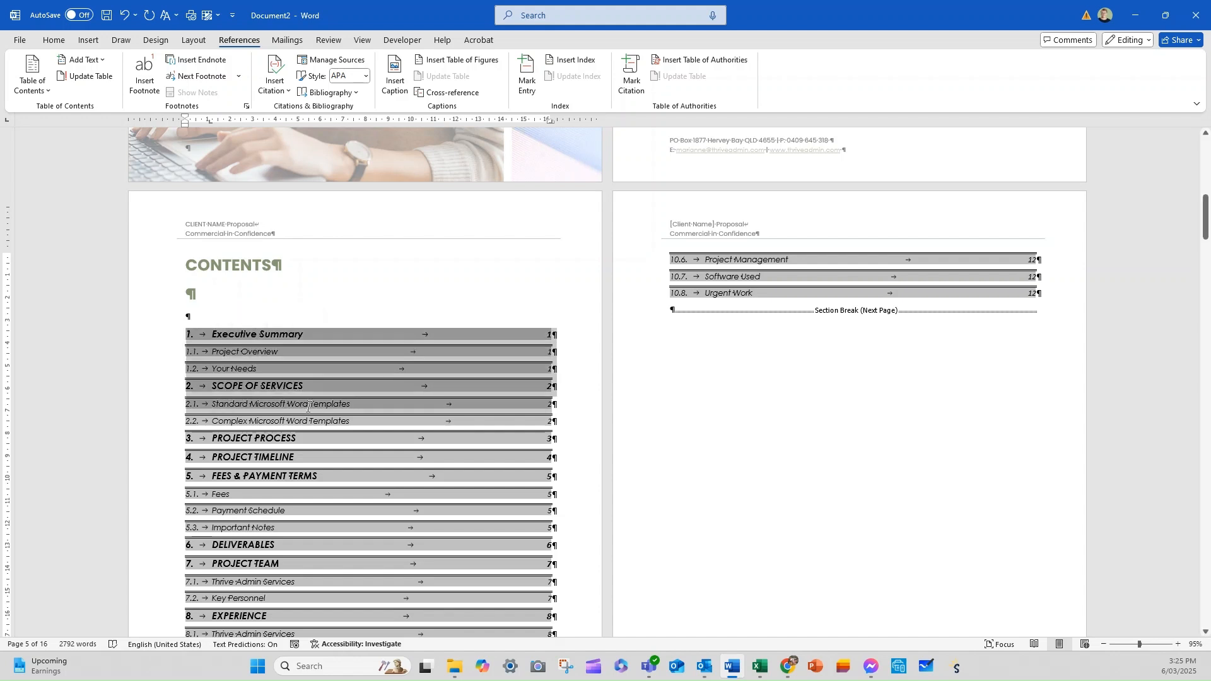
key("F9")
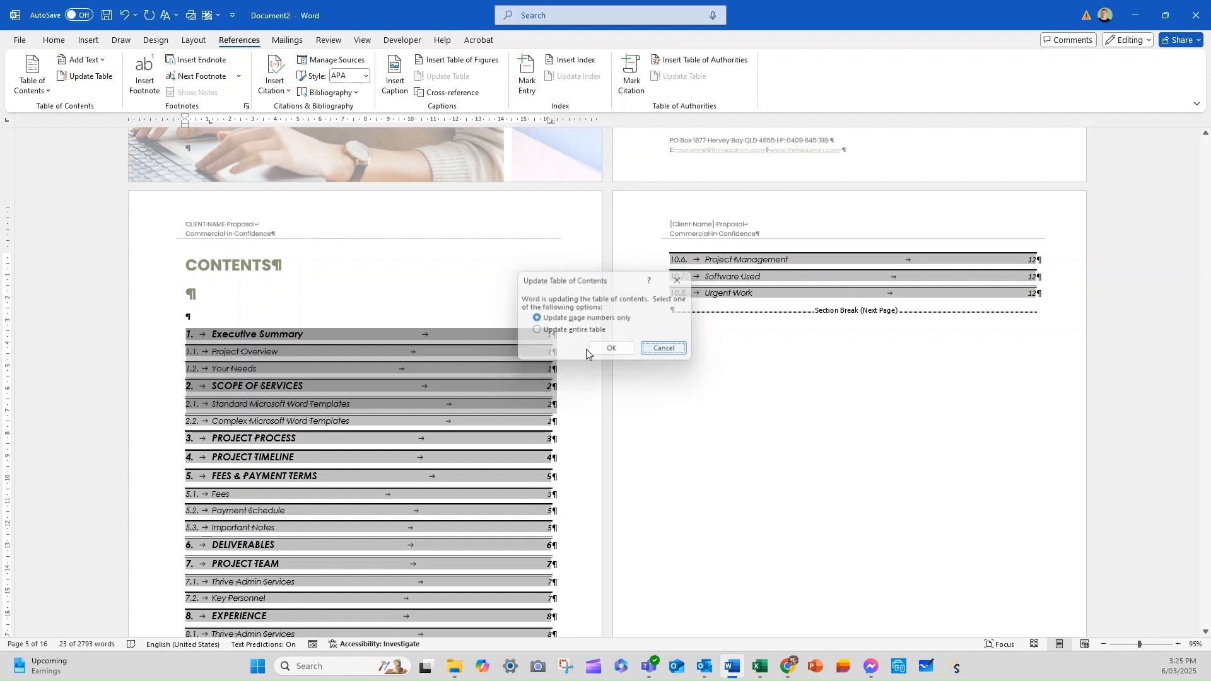
left_click(609, 349)
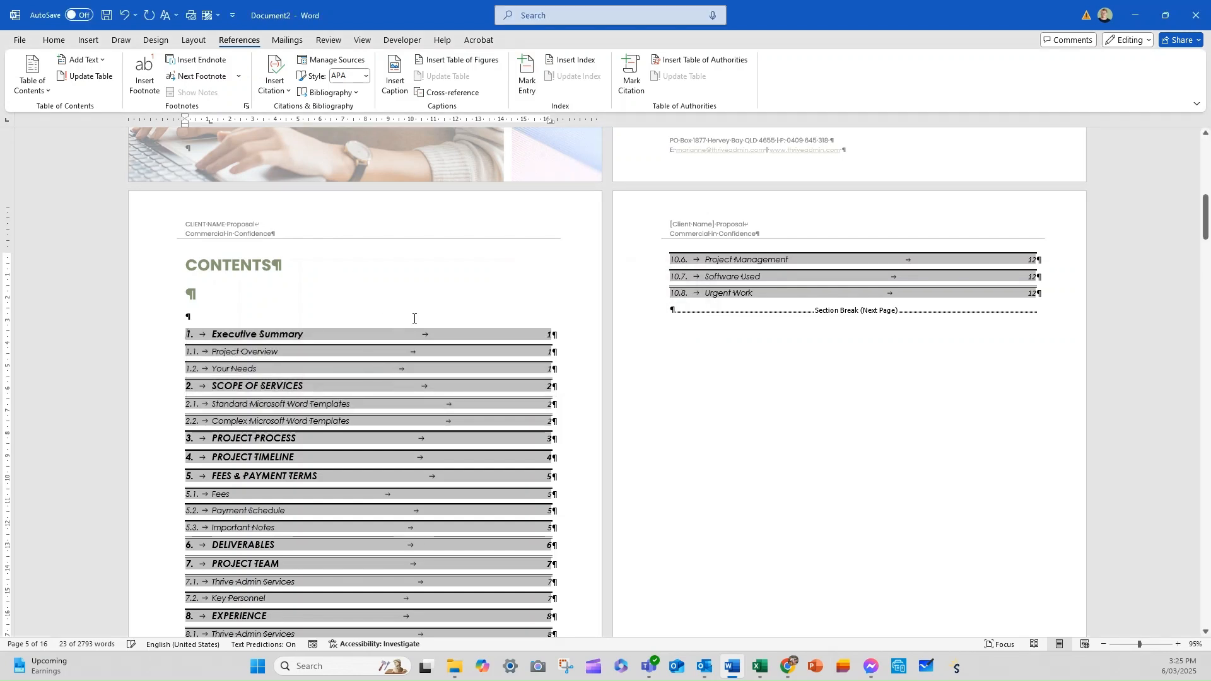
scroll(414, 319, "up", 5)
left_click(221, 449)
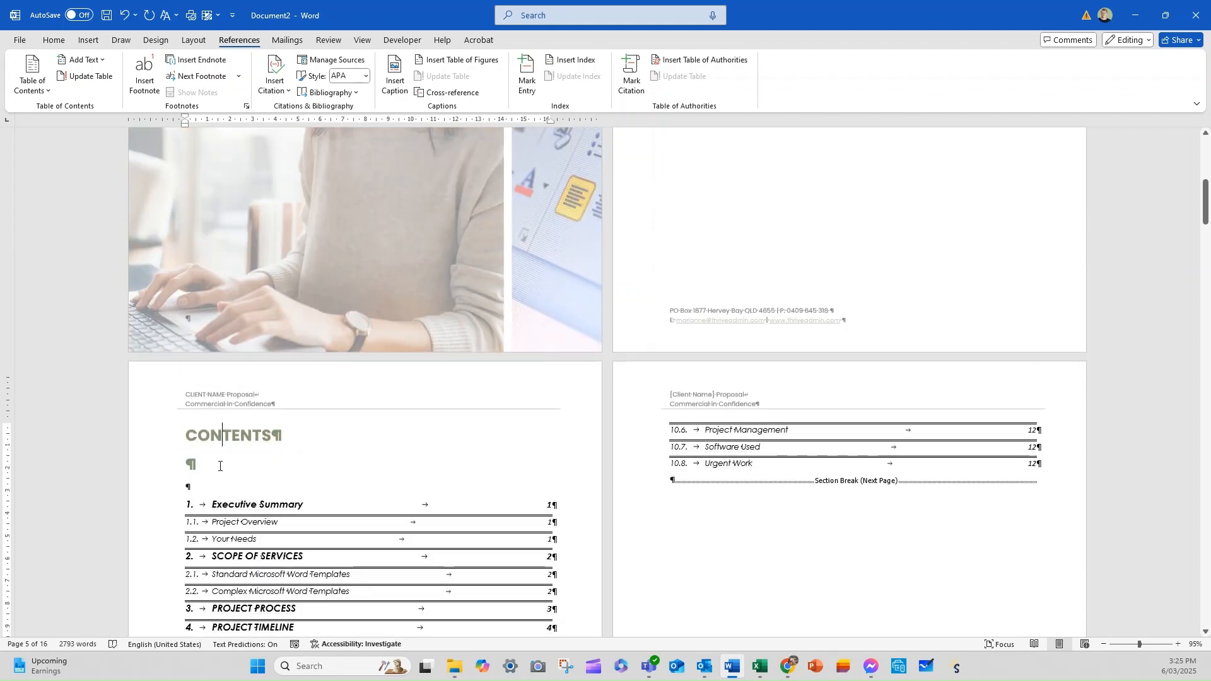